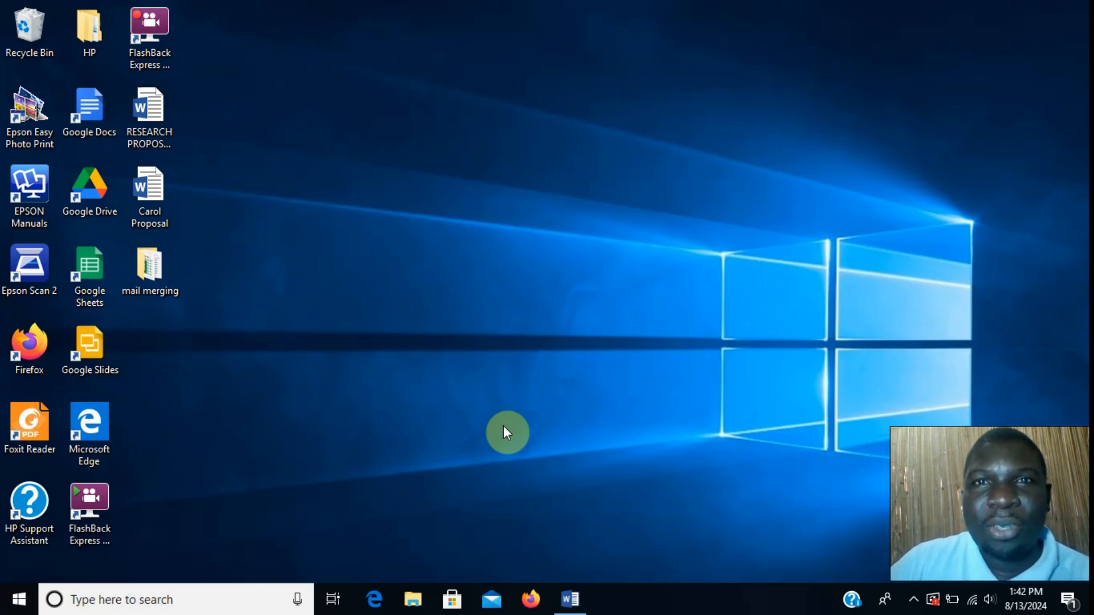
- Open the DATA SOURCE workbook from the desktop's mail merging folder, review its name, p.o. box and city columns, and close it
{"action": "left_click", "coordinate": [149, 271]}
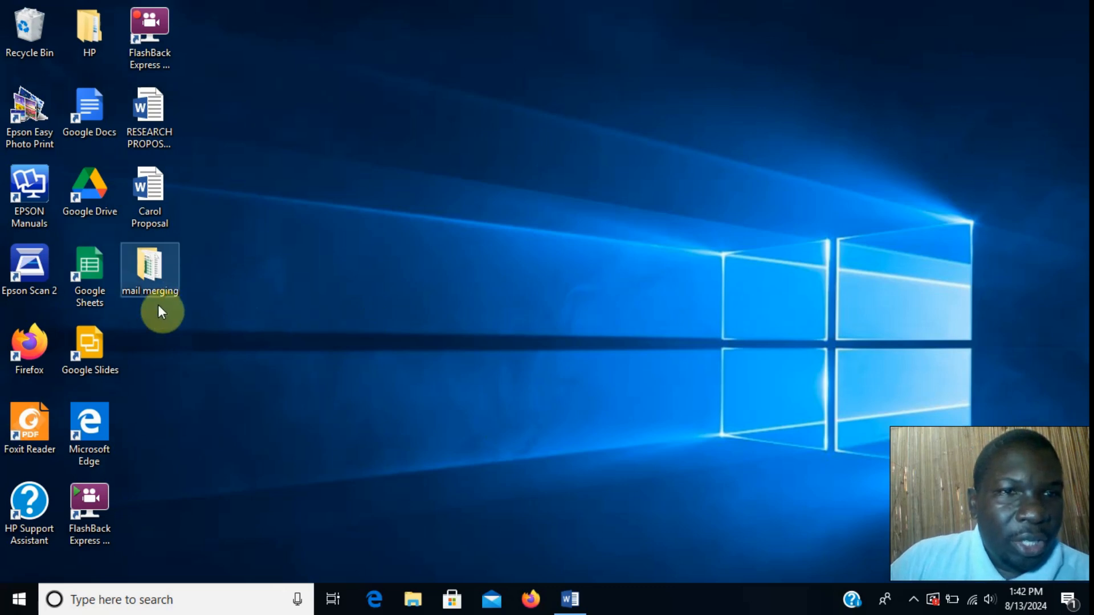
{"action": "double_click", "coordinate": [155, 273]}
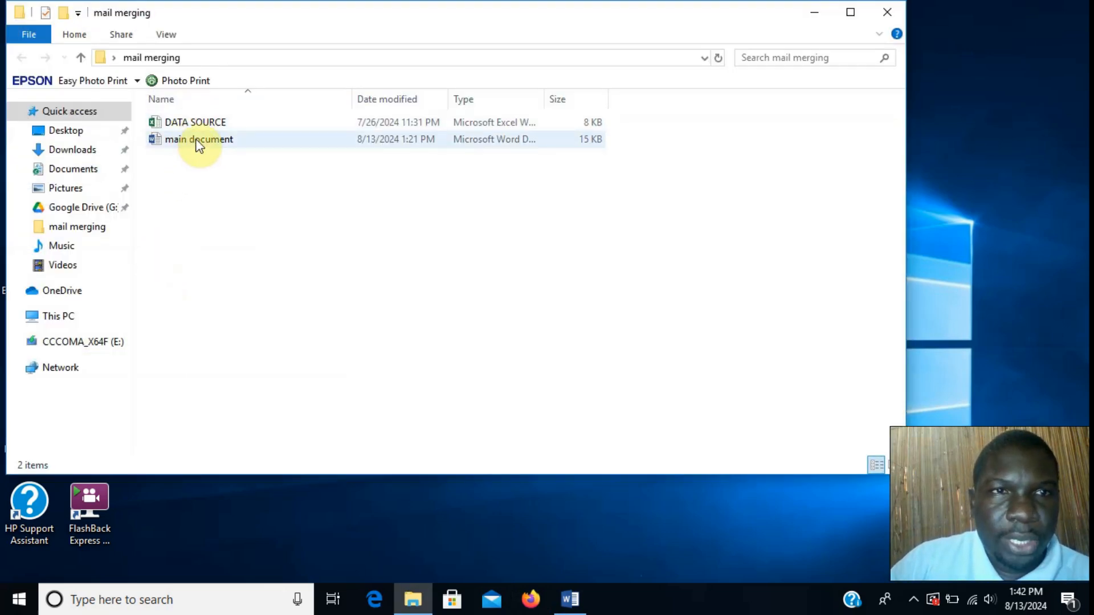
{"action": "left_click", "coordinate": [200, 122]}
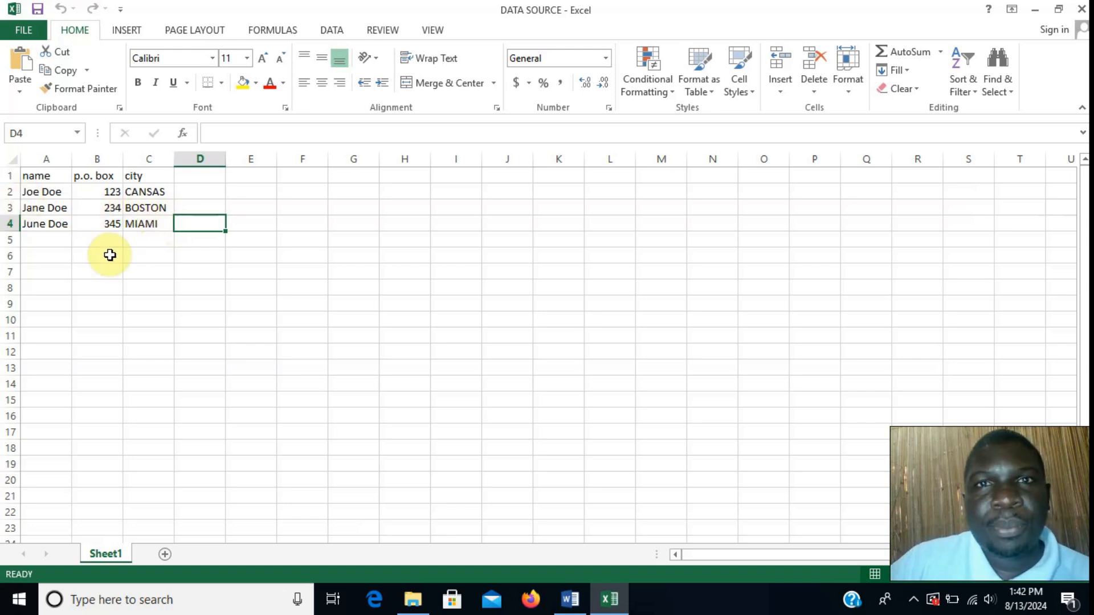
{"action": "left_click", "coordinate": [1081, 9]}
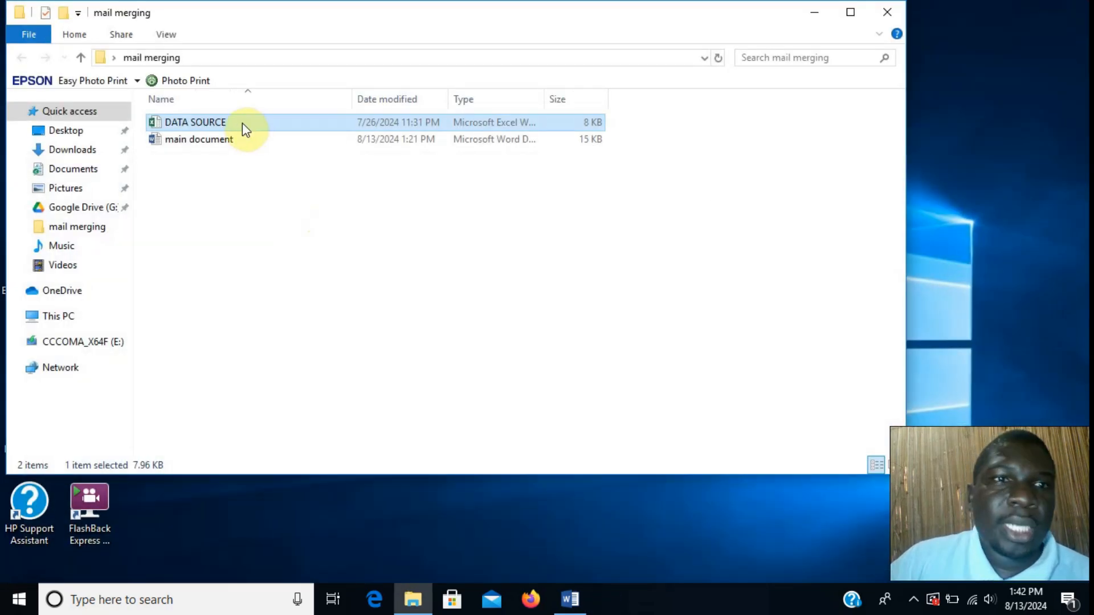
- Open the main document letter from the mail merging folder and review the merge fields in its recipient address block
{"action": "double_click", "coordinate": [195, 140]}
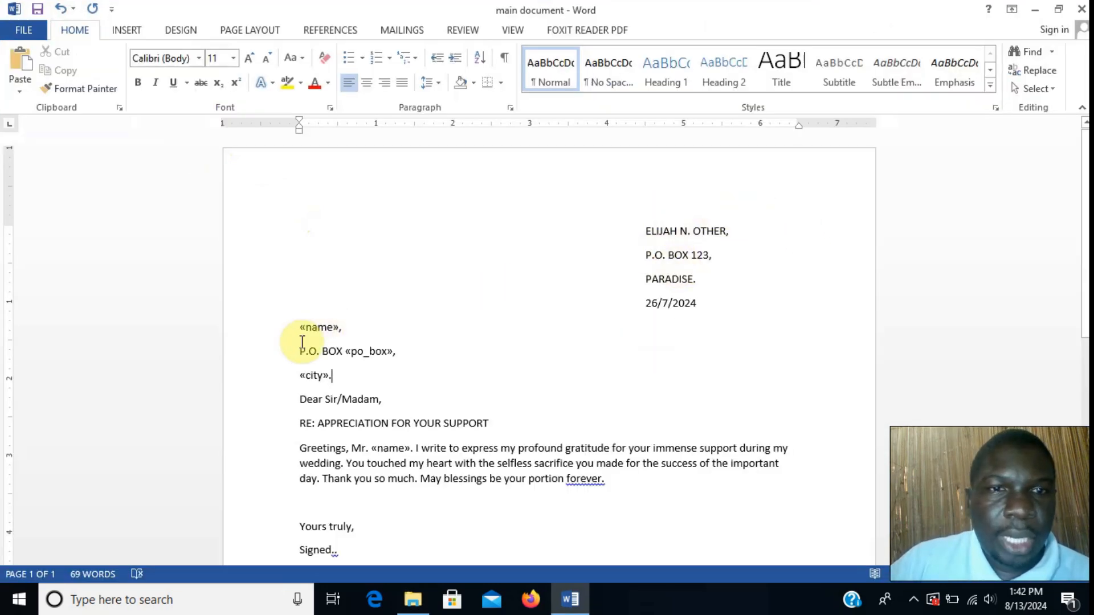
{"action": "left_click_drag", "start_coordinate": [299, 325], "coordinate": [399, 373]}
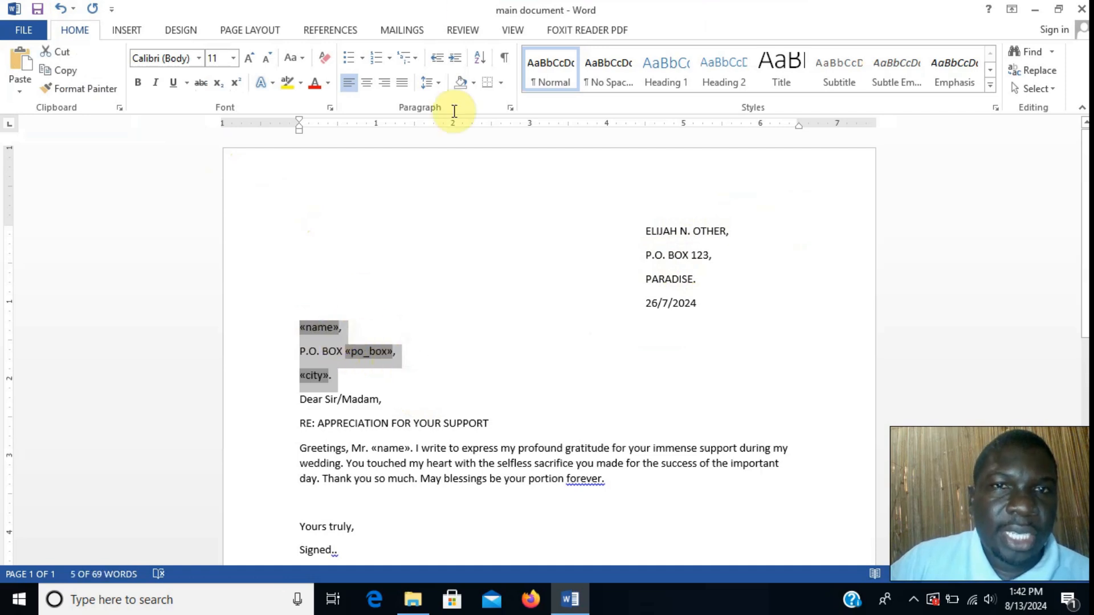
{"action": "left_click", "coordinate": [402, 31]}
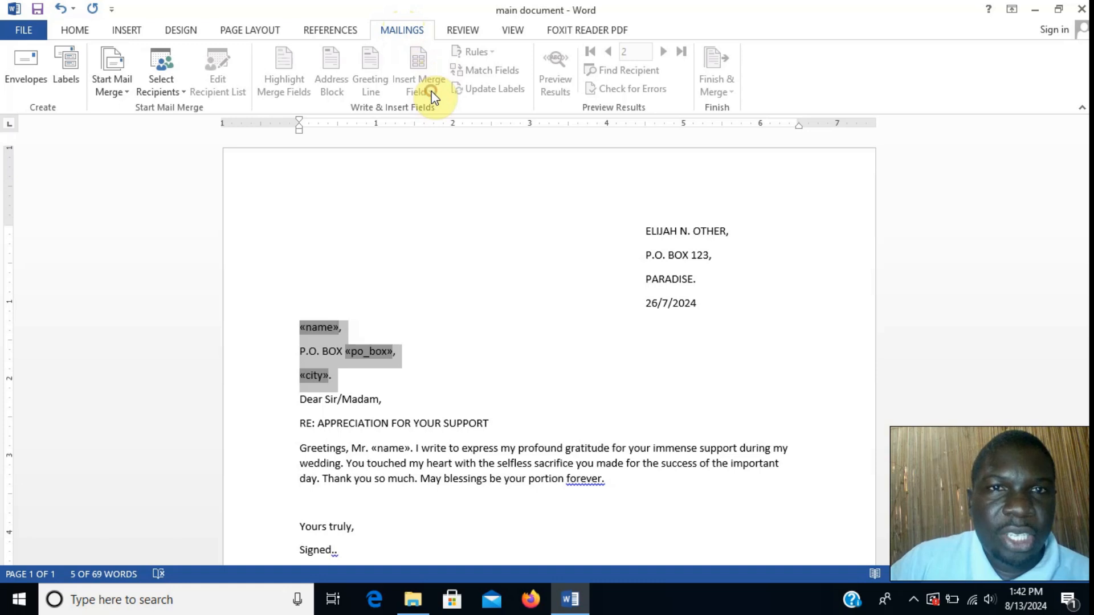
{"action": "left_click", "coordinate": [452, 360]}
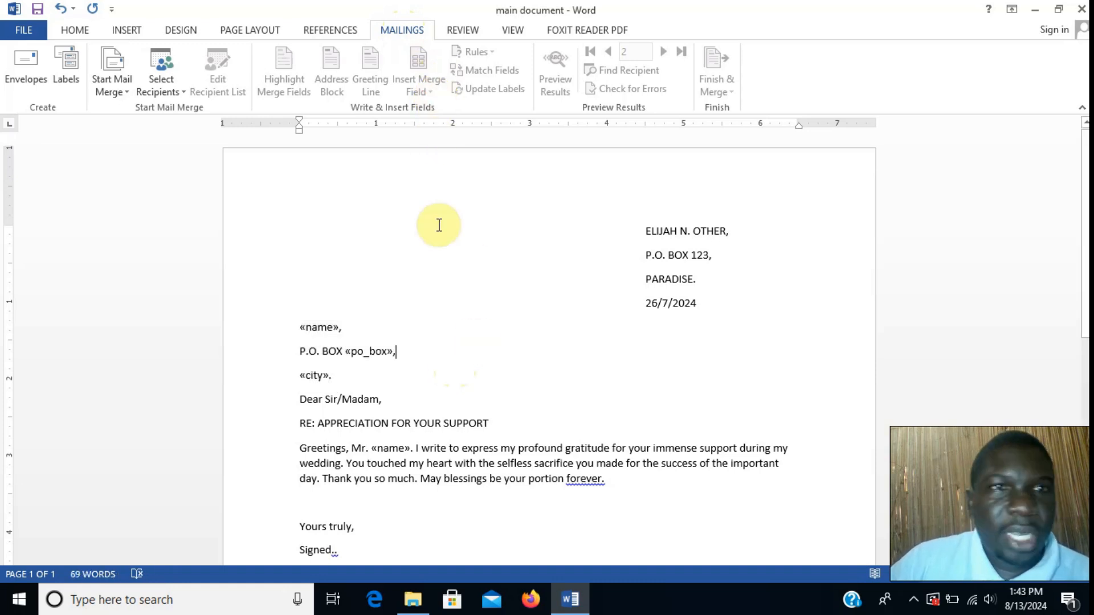
- Connect the letter to the existing recipient list DATA SOURCE in the Desktop mail merging folder, using table Sheet1$ with column headers
{"action": "left_click", "coordinate": [178, 93]}
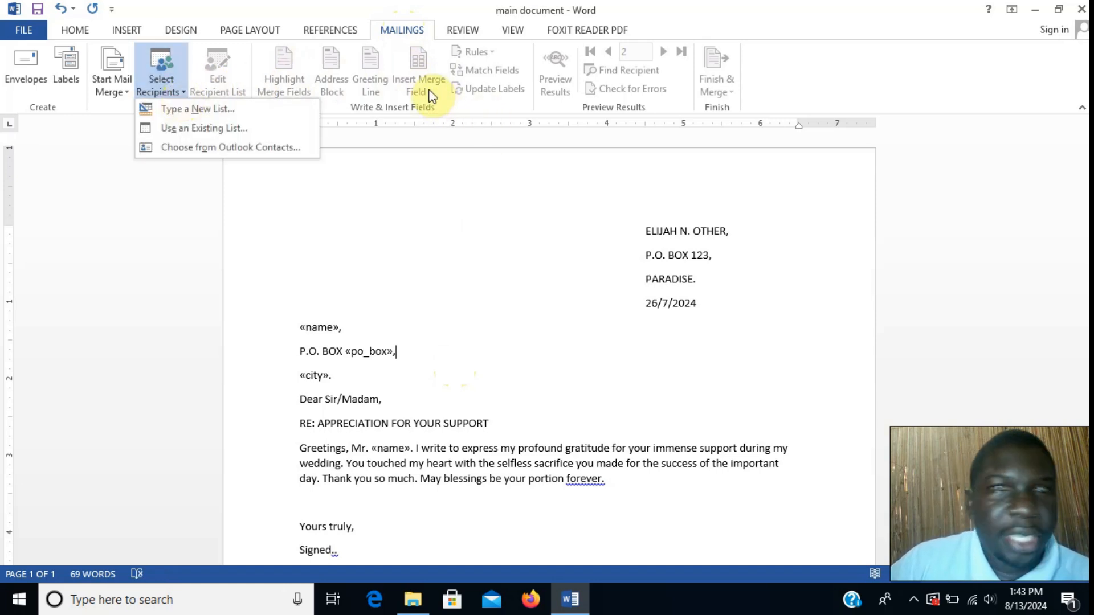
{"action": "left_click", "coordinate": [199, 130]}
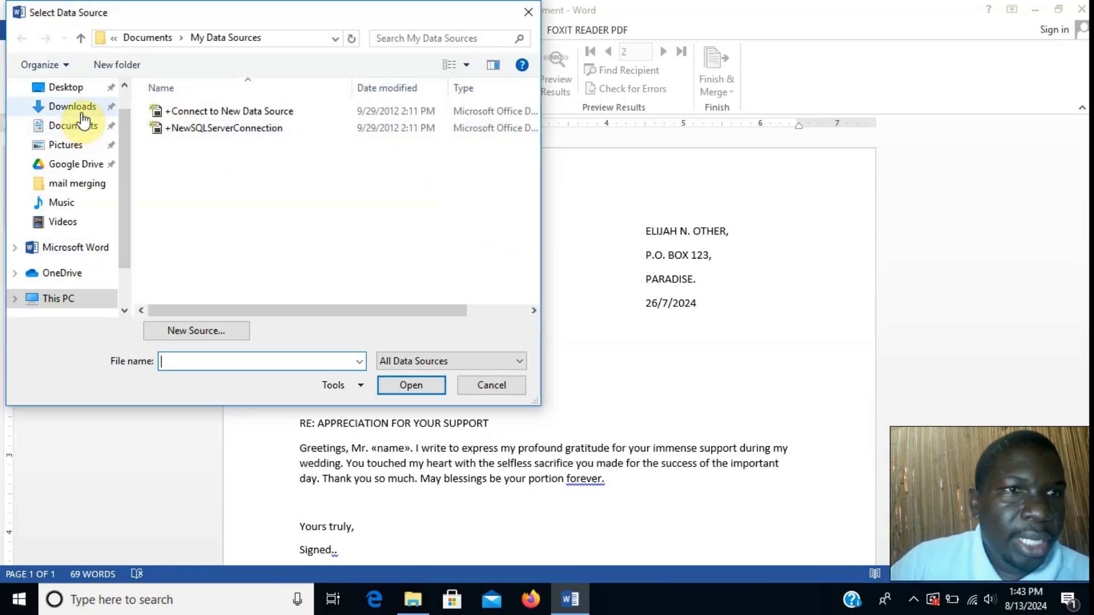
{"action": "left_click", "coordinate": [80, 107]}
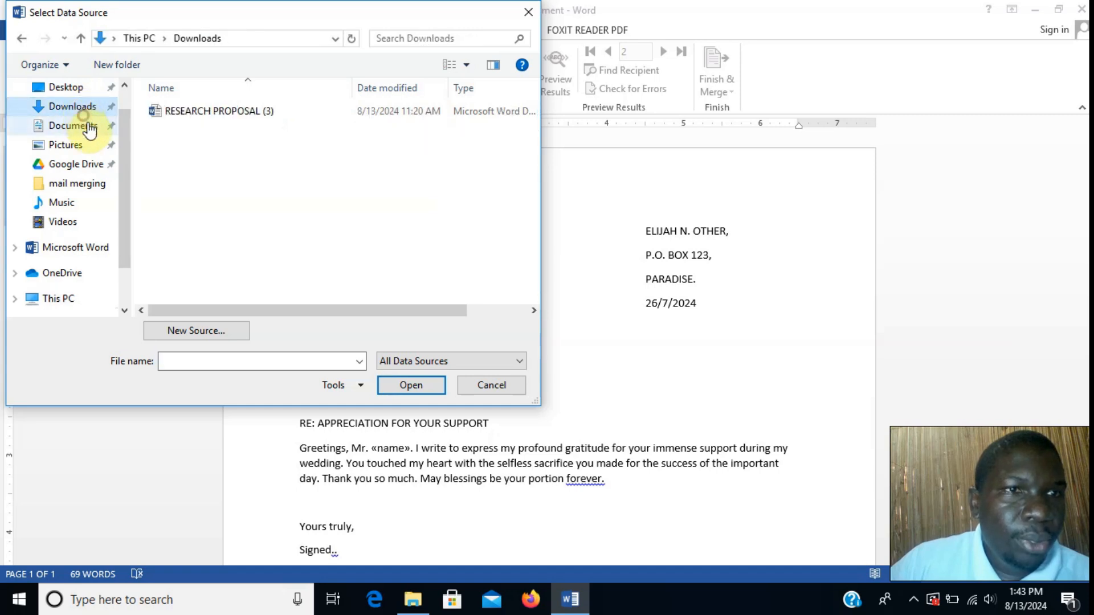
{"action": "left_click", "coordinate": [71, 87]}
{"action": "left_click", "coordinate": [190, 130]}
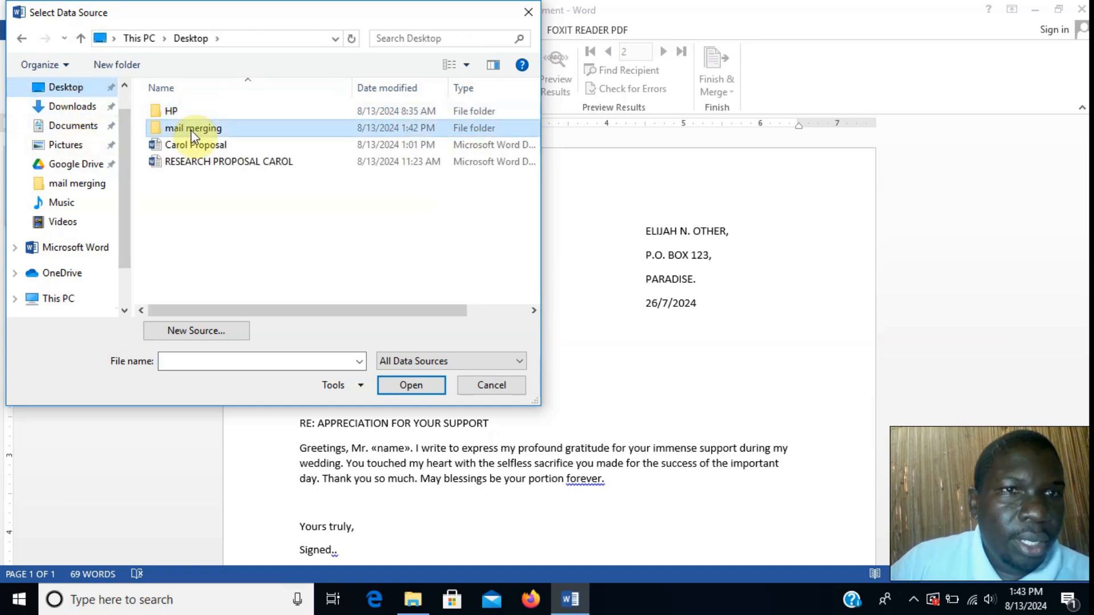
{"action": "double_click", "coordinate": [190, 130]}
{"action": "left_click", "coordinate": [178, 112]}
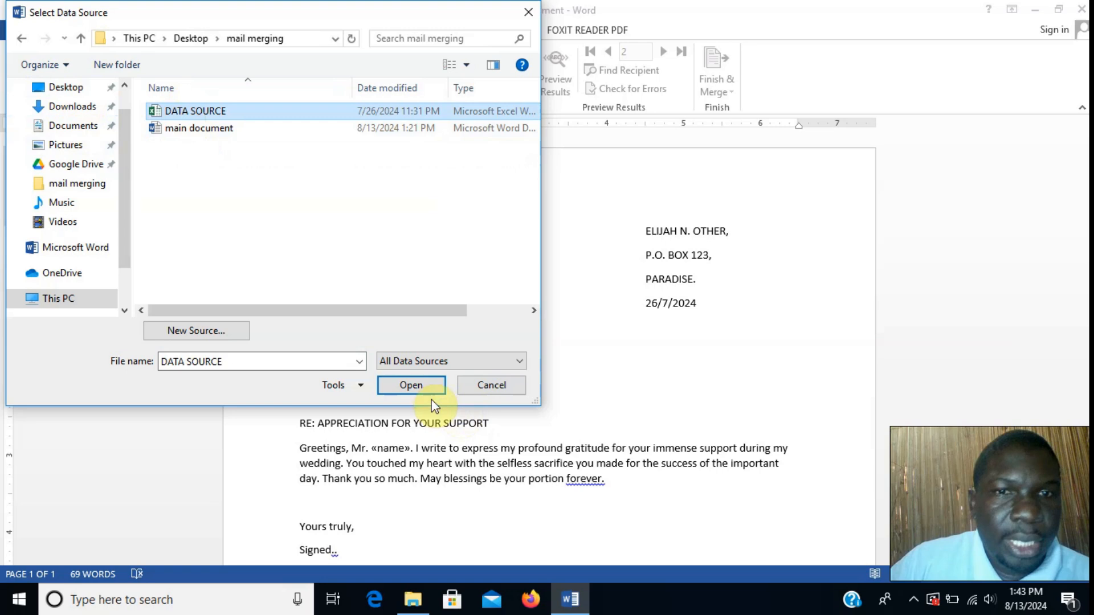
{"action": "left_click", "coordinate": [423, 385]}
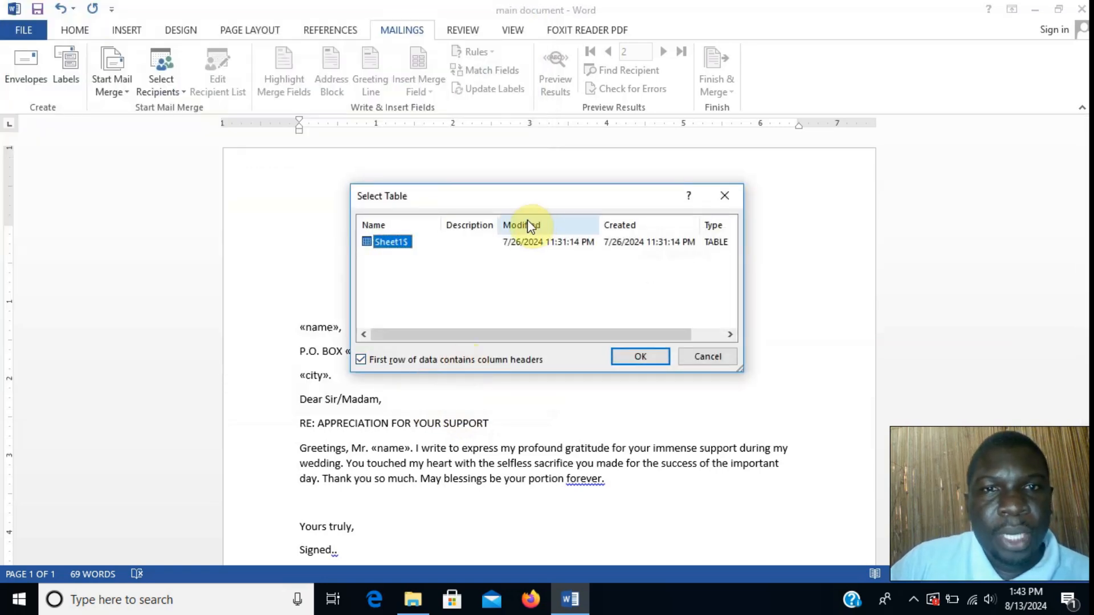
{"action": "left_click", "coordinate": [570, 282]}
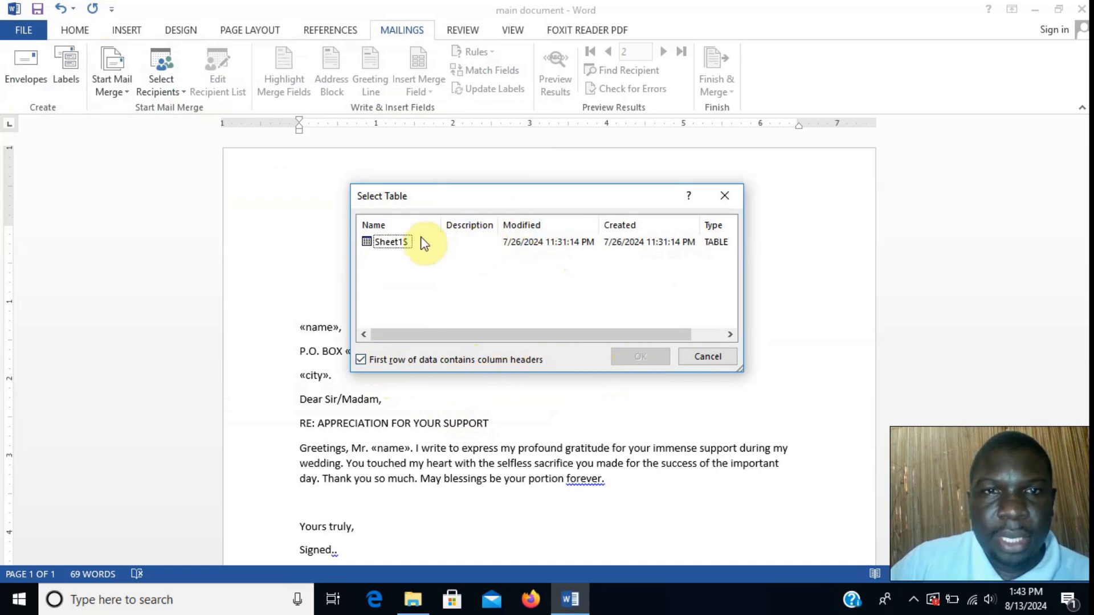
{"action": "left_click", "coordinate": [392, 242]}
{"action": "left_click", "coordinate": [655, 359]}
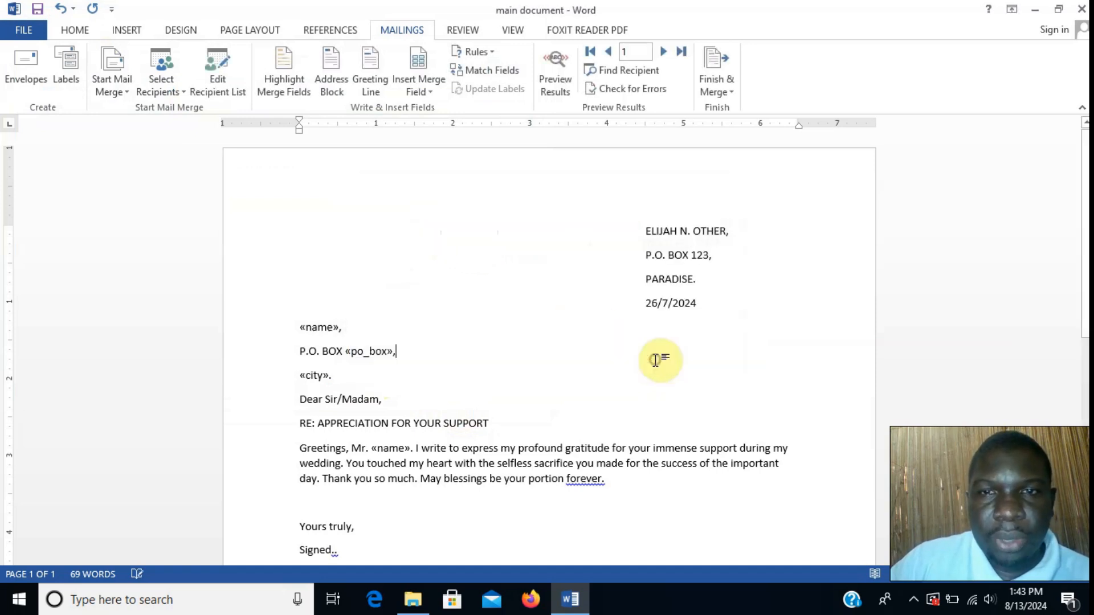
- Check the available merge fields and examine the name, po_box and city fields in the recipient address
{"action": "left_click", "coordinate": [429, 83]}
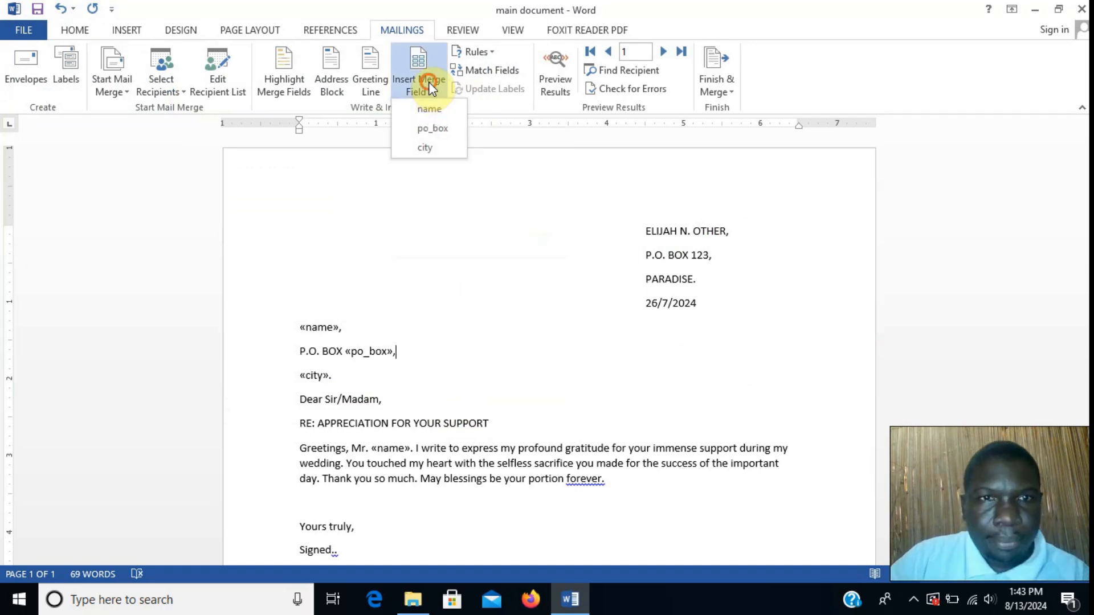
{"action": "key", "text": "Escape"}
{"action": "left_click", "coordinate": [333, 329]}
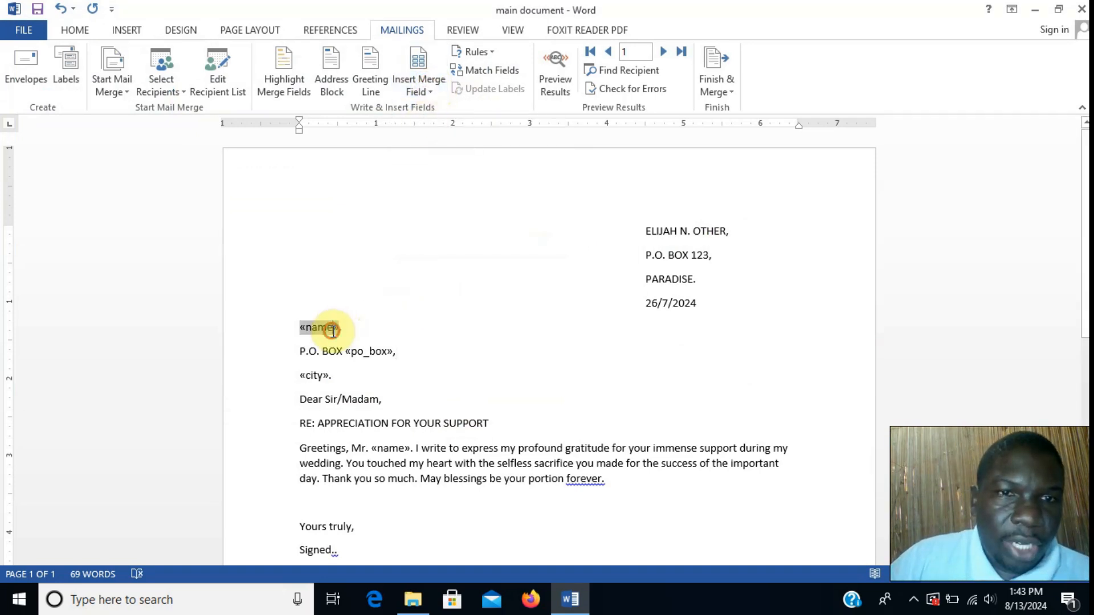
{"action": "left_click", "coordinate": [377, 350]}
{"action": "left_click", "coordinate": [305, 376]}
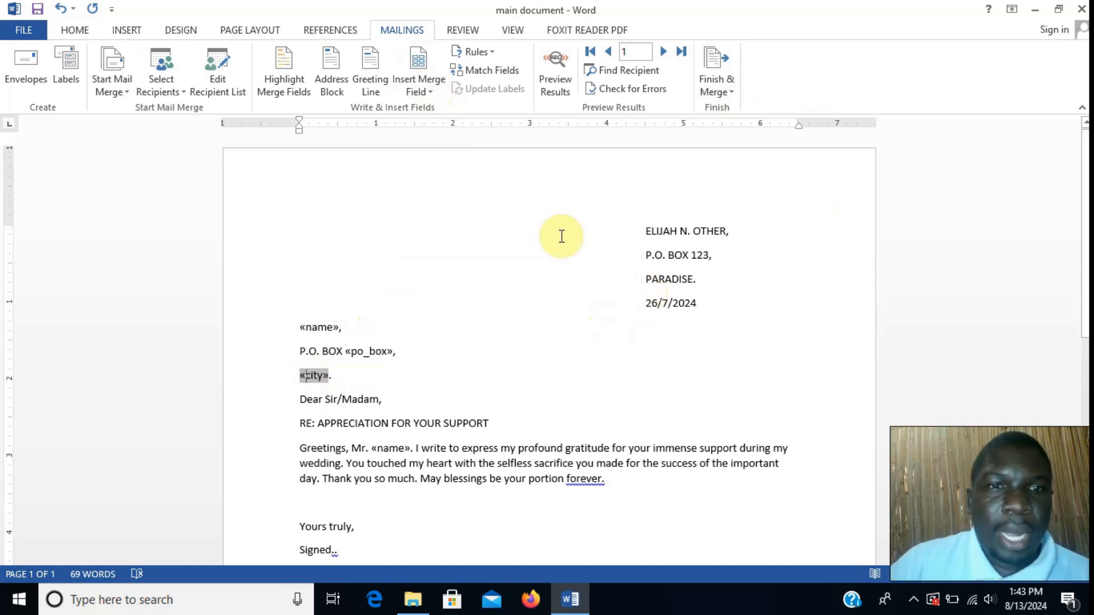
{"action": "left_click", "coordinate": [353, 377]}
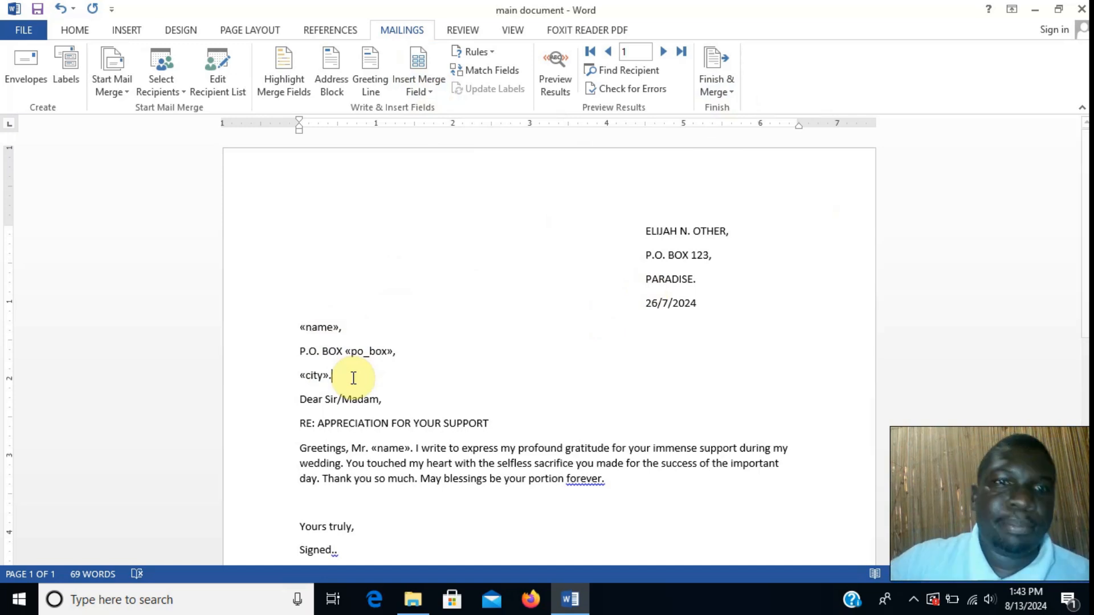
- Add an unindented blank line above the sender's address and insert the name merge field on it
{"action": "left_click", "coordinate": [642, 229]}
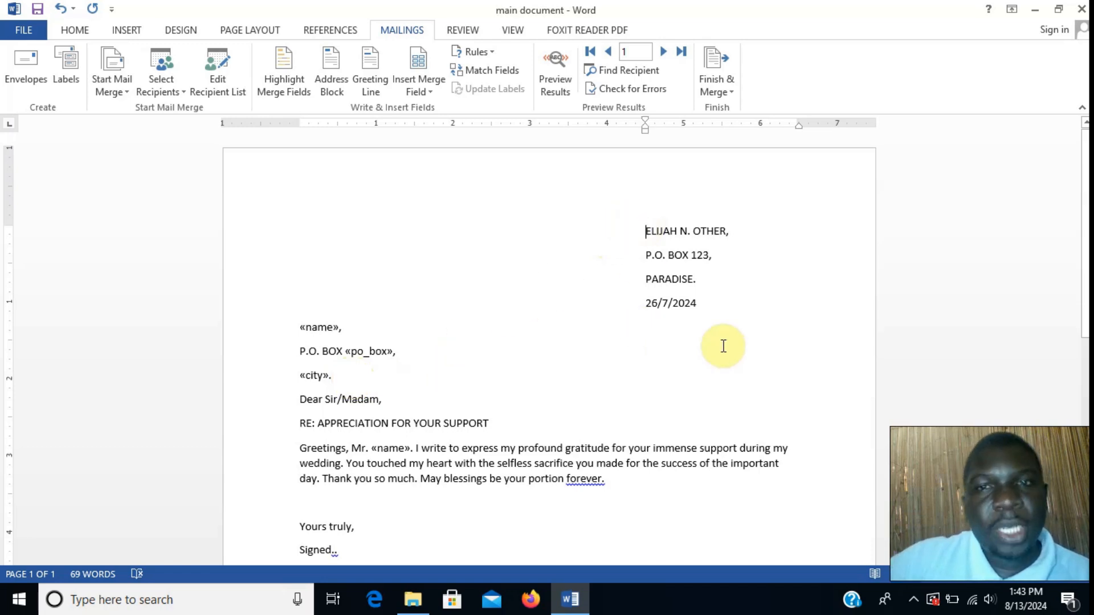
{"action": "left_click", "coordinate": [640, 228]}
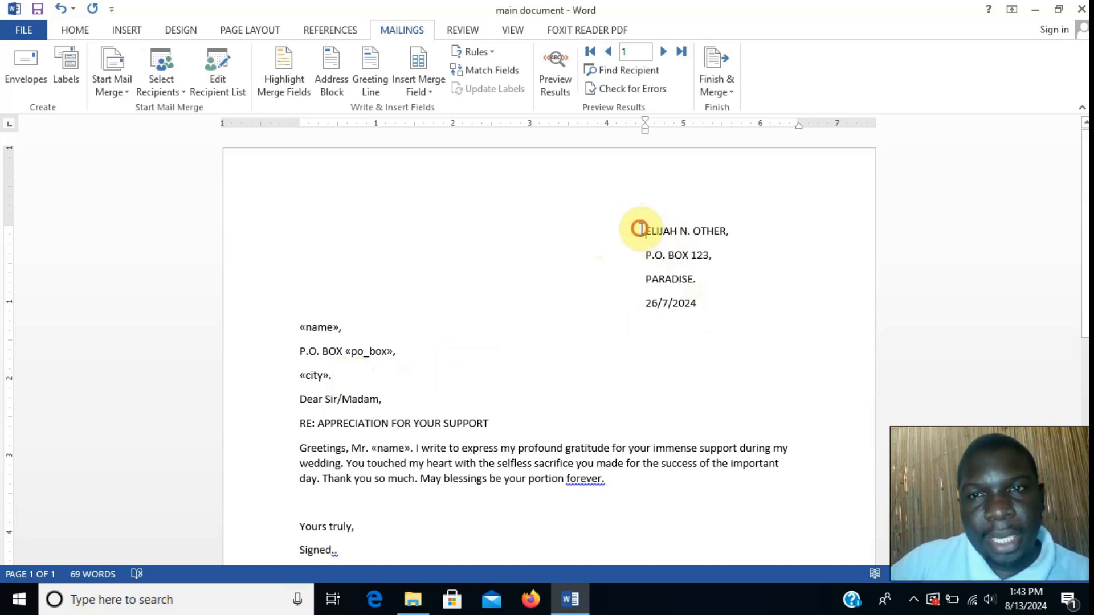
{"action": "key", "text": "Return"}
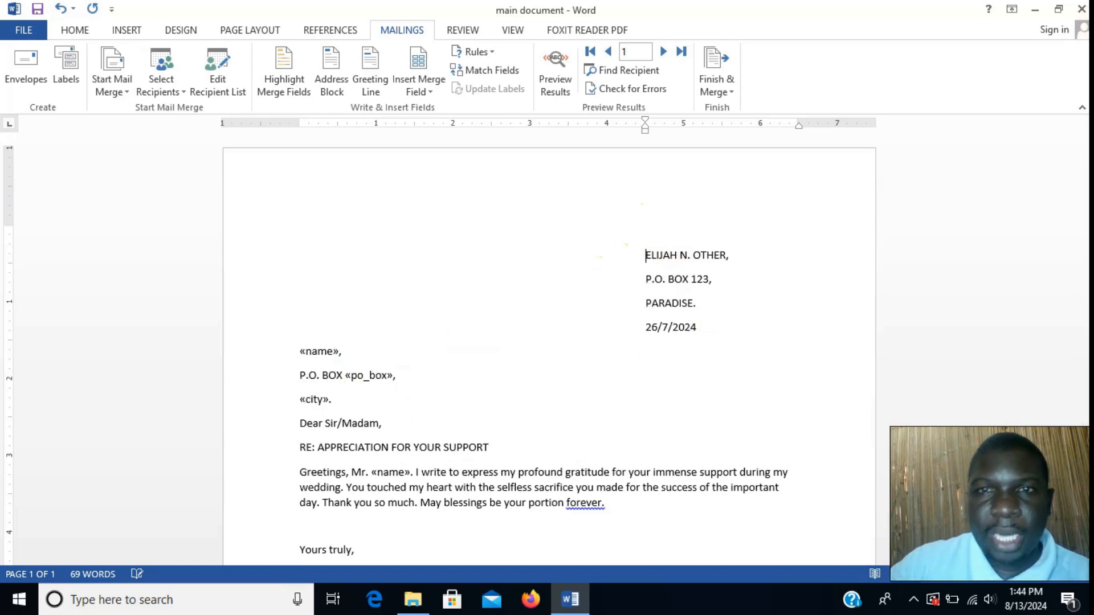
{"action": "left_click", "coordinate": [656, 229]}
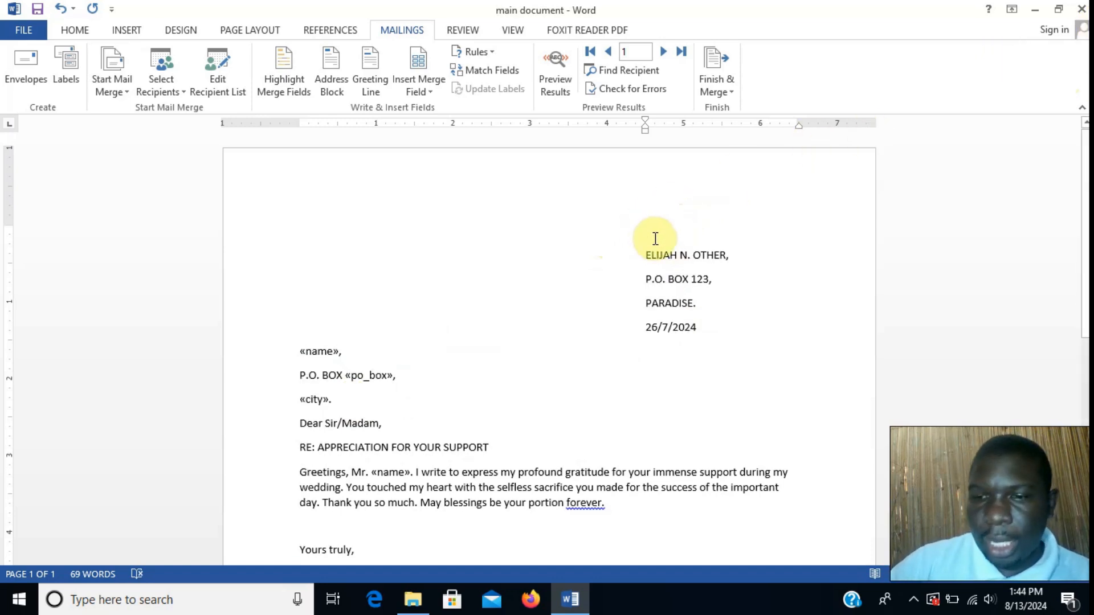
{"action": "key", "text": "BackSpace"}
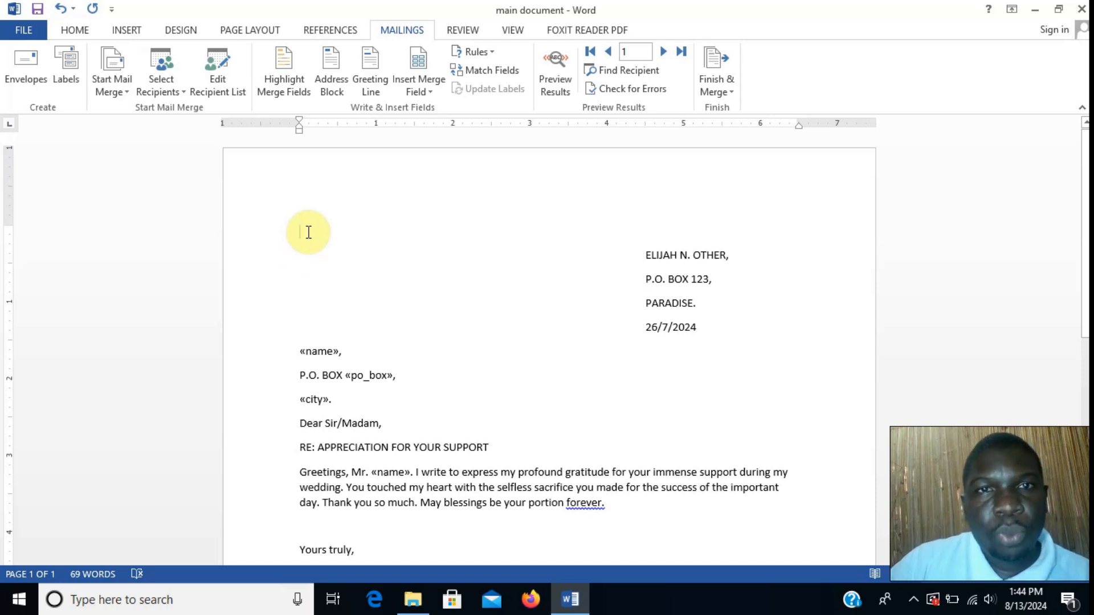
{"action": "left_click", "coordinate": [428, 90]}
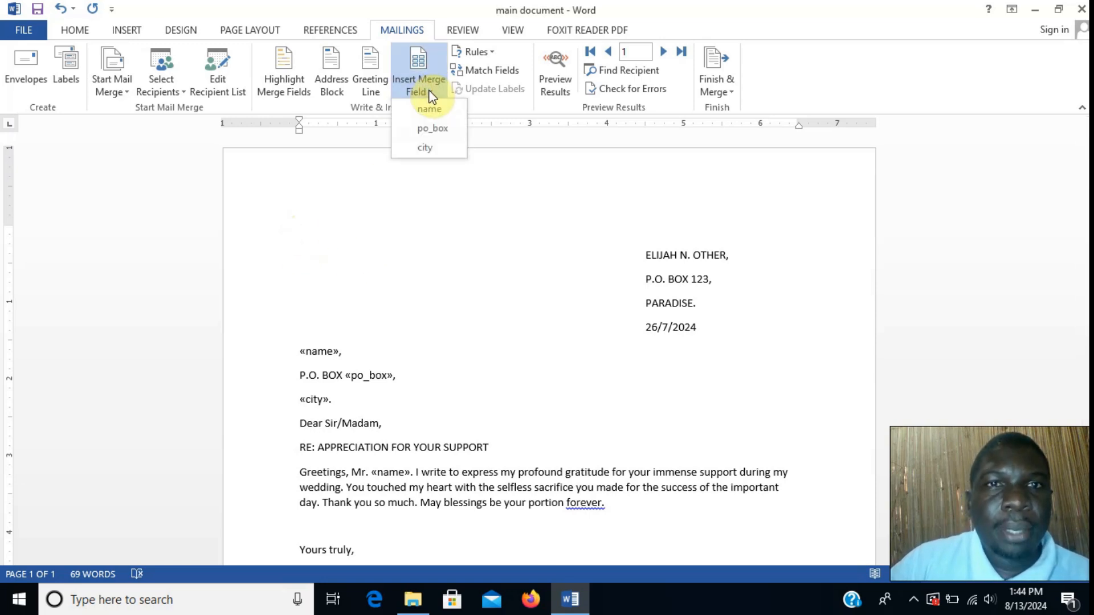
{"action": "left_click", "coordinate": [440, 110]}
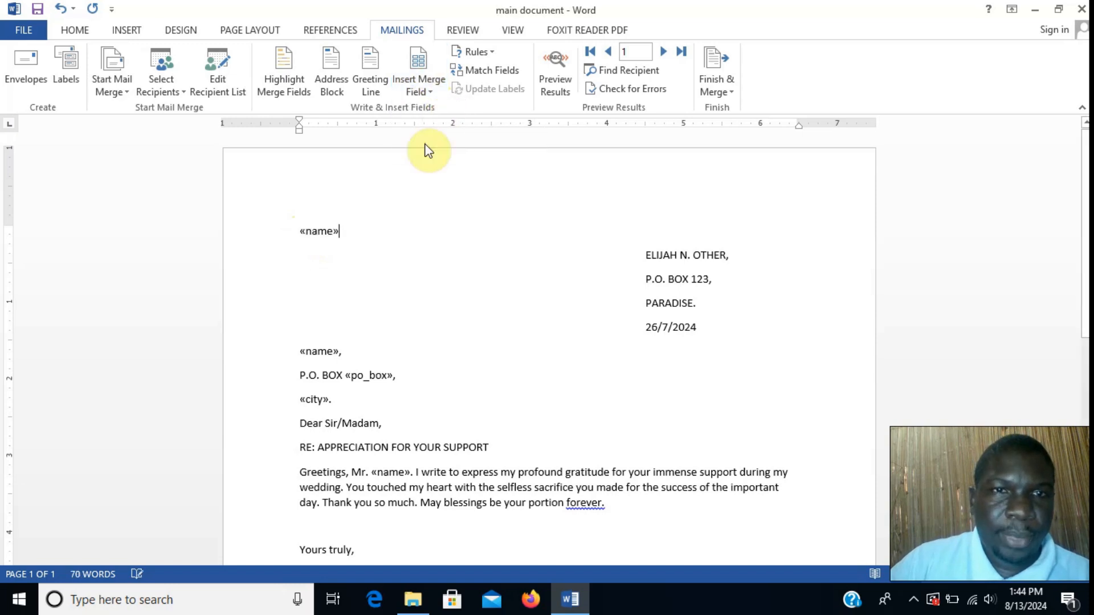
- Apply the Heading 1 style to the name field above the sender's address and set its font color to white
{"action": "left_click_drag", "start_coordinate": [366, 236], "coordinate": [268, 232]}
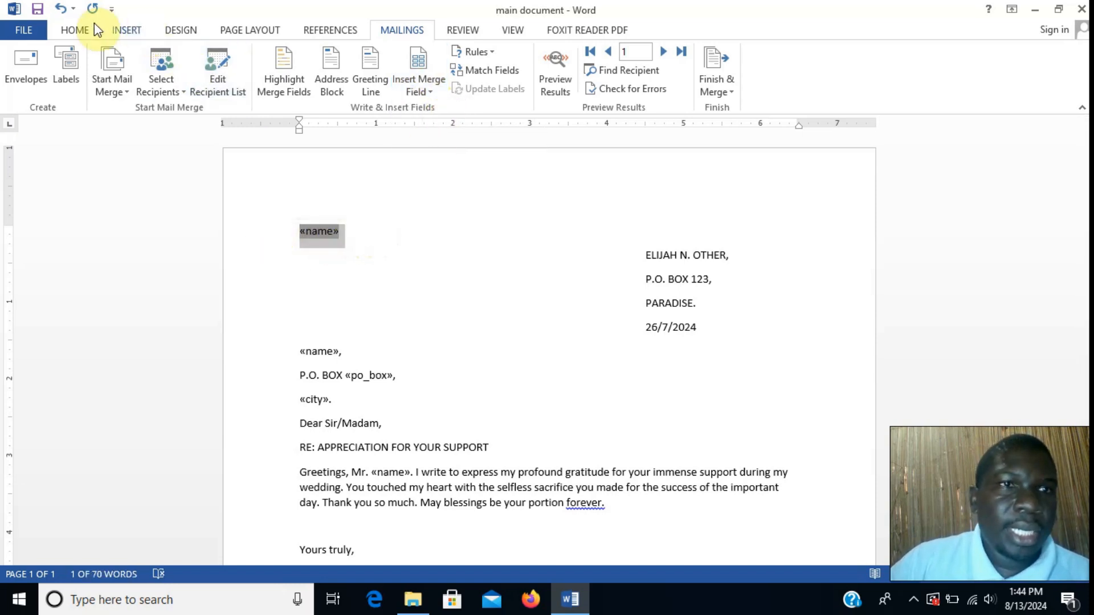
{"action": "left_click", "coordinate": [74, 31]}
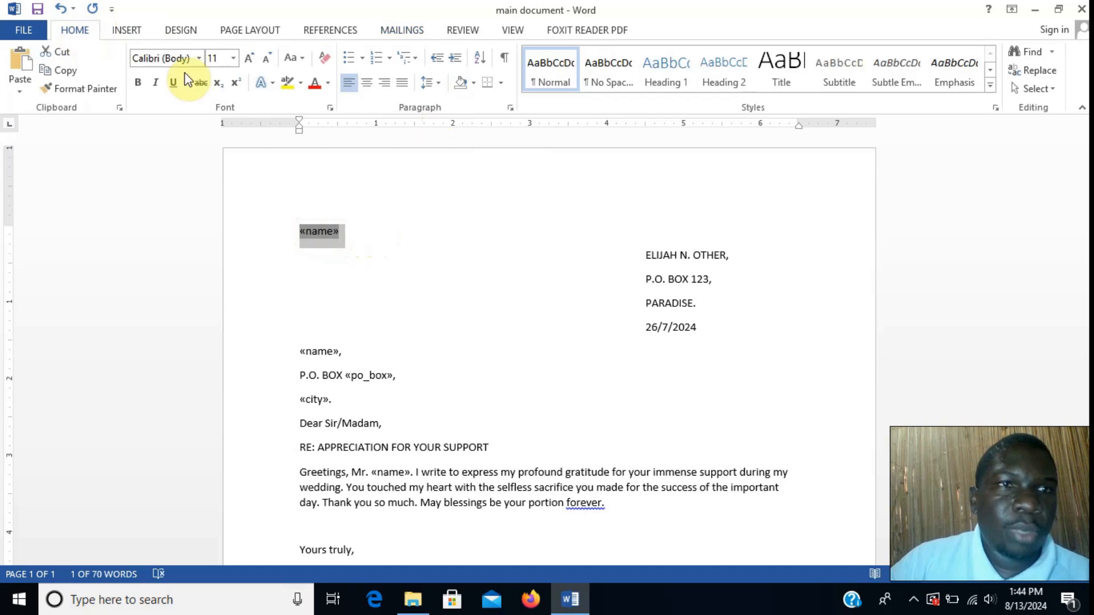
{"action": "left_click", "coordinate": [667, 77]}
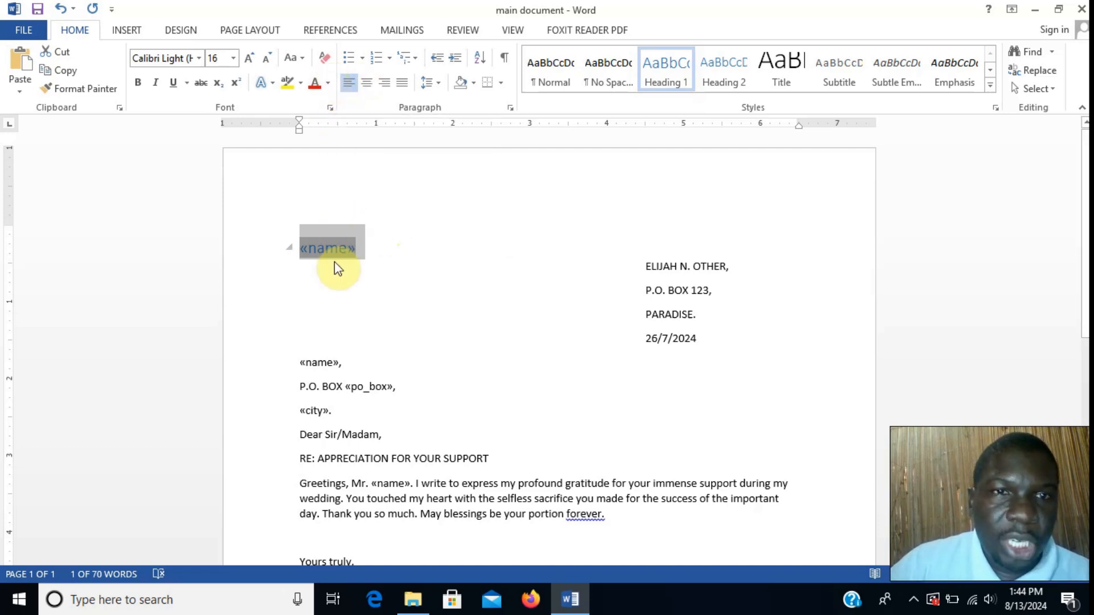
{"action": "left_click", "coordinate": [328, 83]}
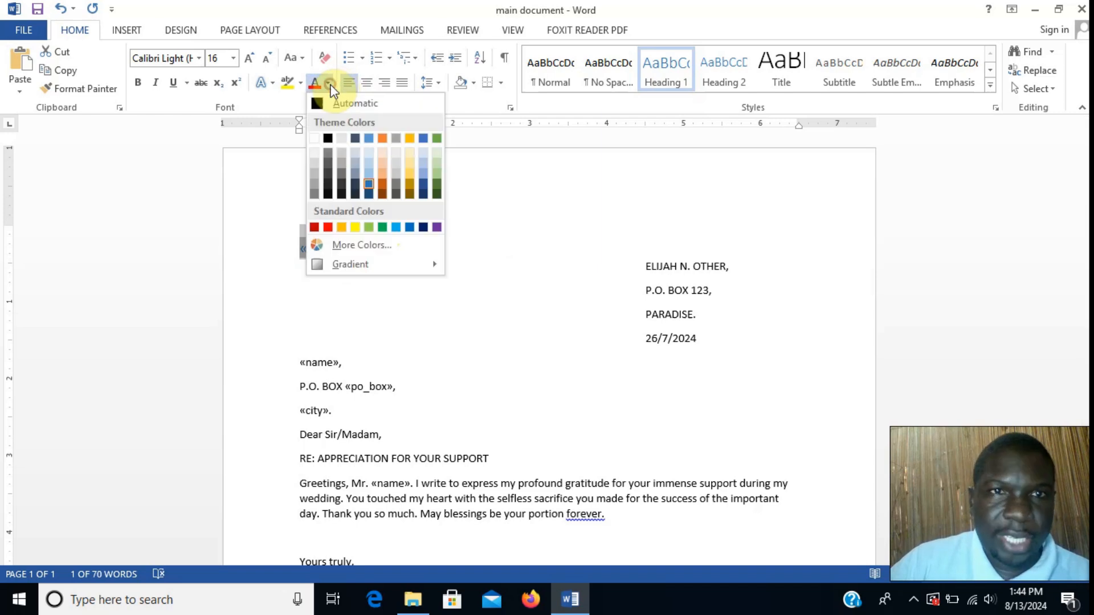
{"action": "left_click", "coordinate": [315, 139]}
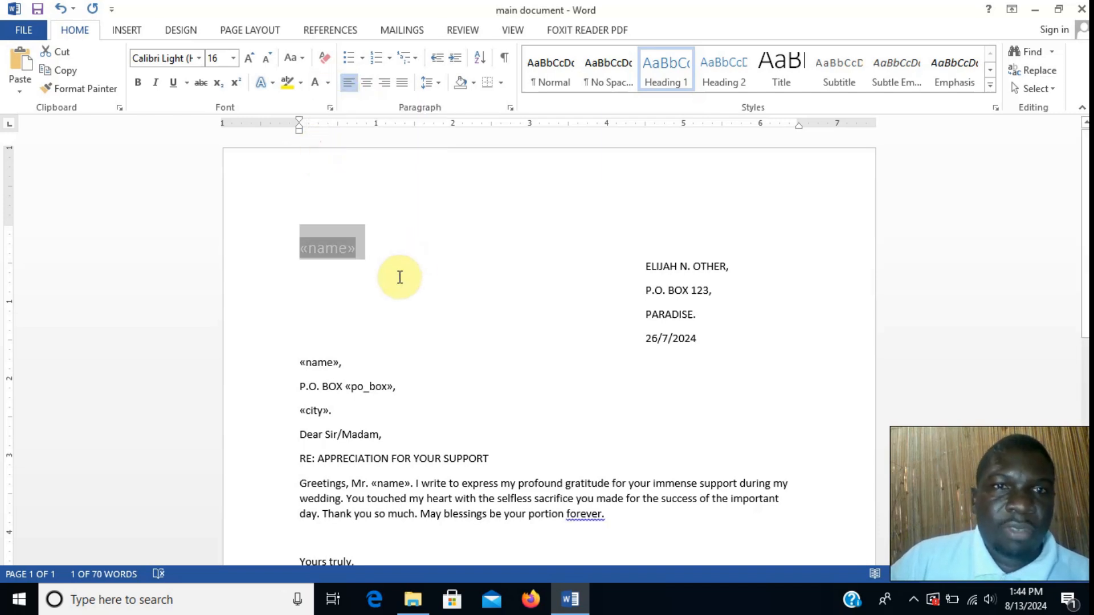
{"action": "left_click", "coordinate": [393, 294]}
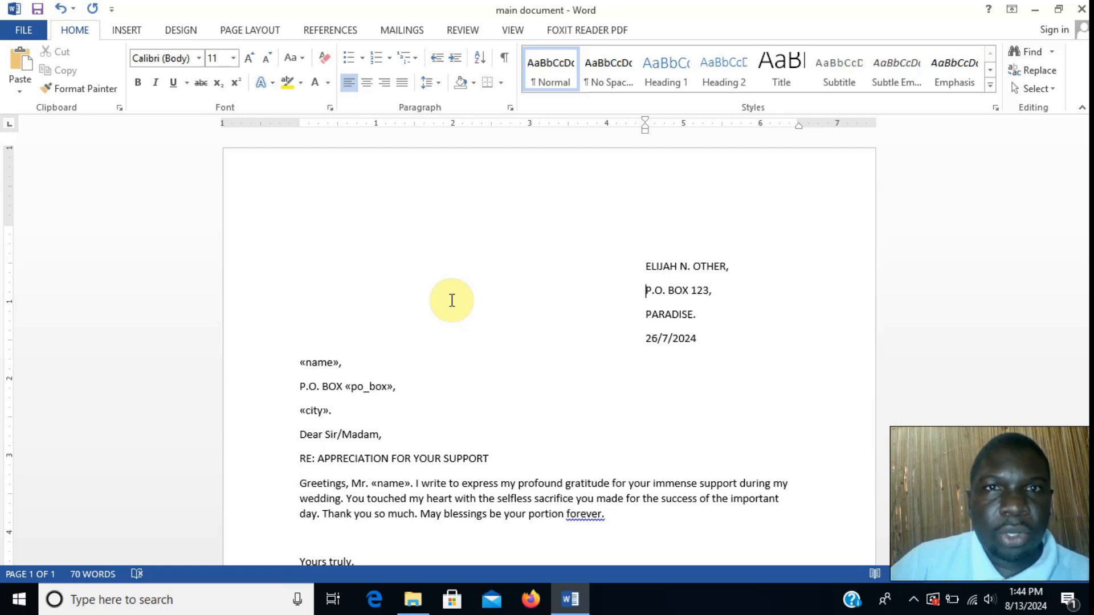
- Finish the merge by generating editable individual letters in a new document for all records, and look through the merged pages
{"action": "left_click", "coordinate": [323, 248]}
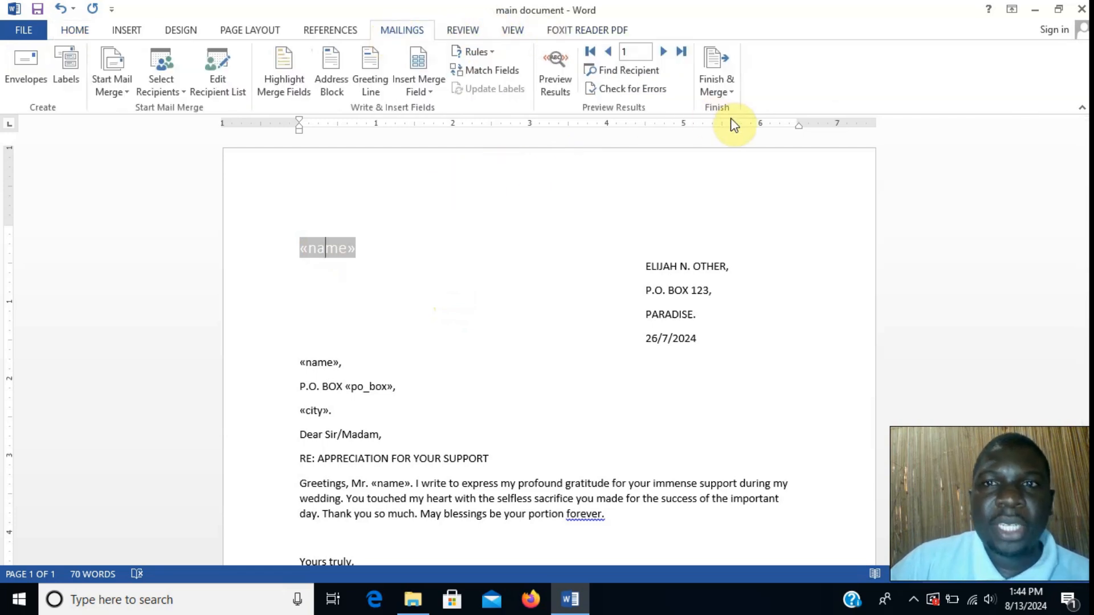
{"action": "left_click", "coordinate": [723, 92]}
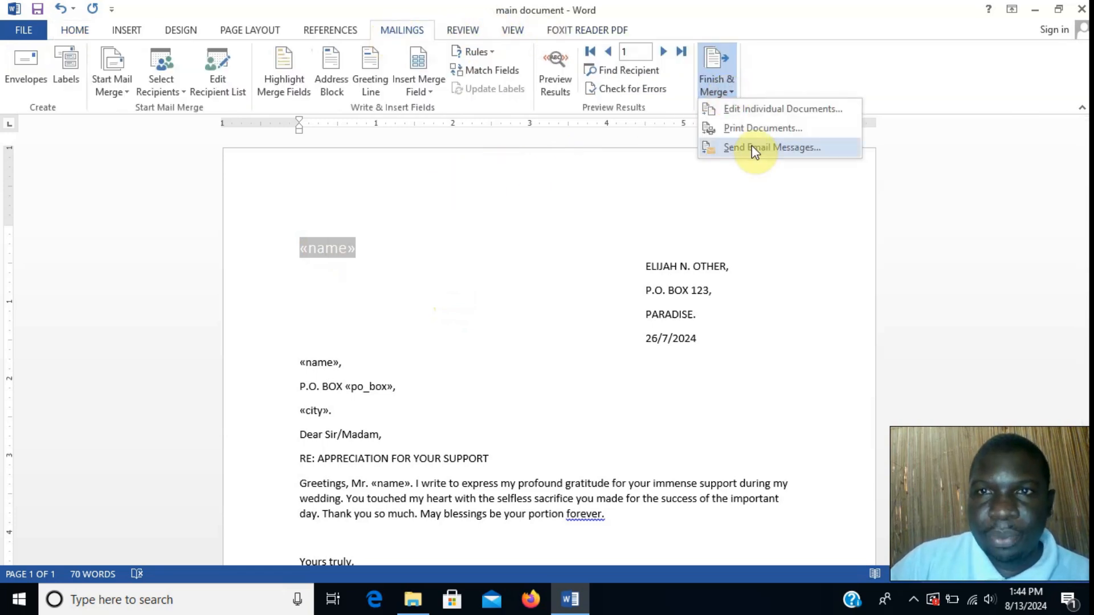
{"action": "left_click", "coordinate": [771, 109]}
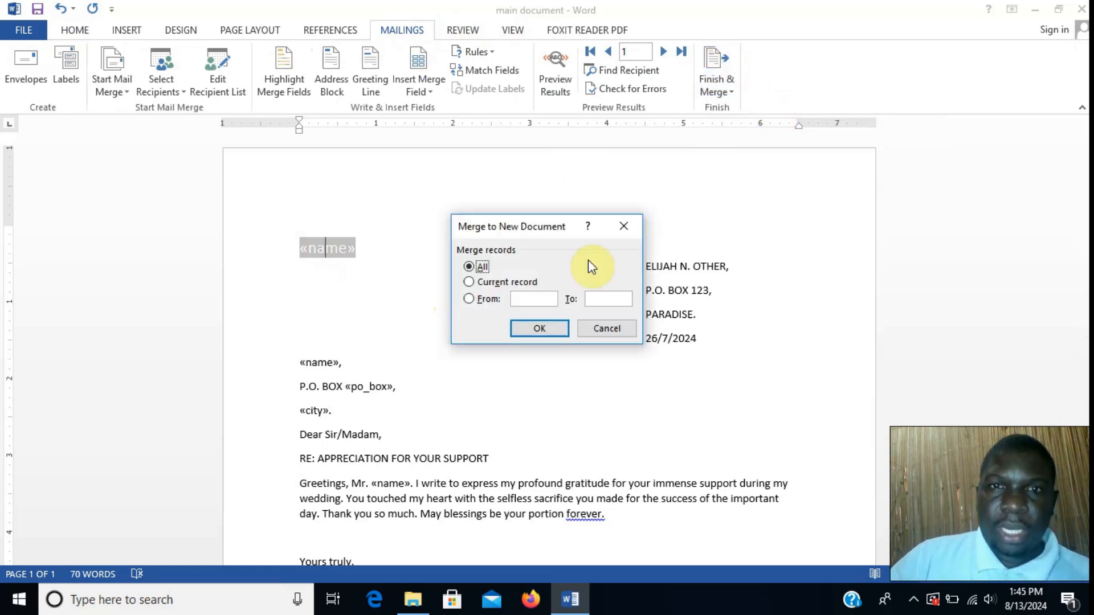
{"action": "left_click", "coordinate": [483, 267]}
{"action": "left_click", "coordinate": [529, 331]}
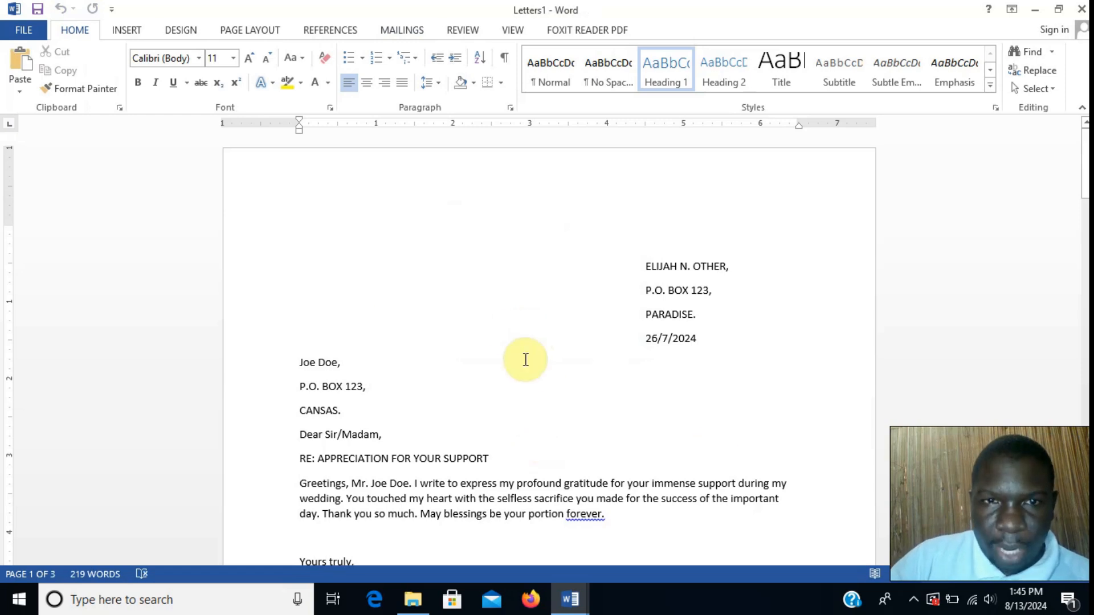
{"action": "mouse_move", "coordinate": [1085, 167]}
{"action": "left_mouse_down"}
{"action": "mouse_move", "coordinate": [1085, 450]}
{"action": "mouse_move", "coordinate": [1085, 171]}
{"action": "left_mouse_up"}
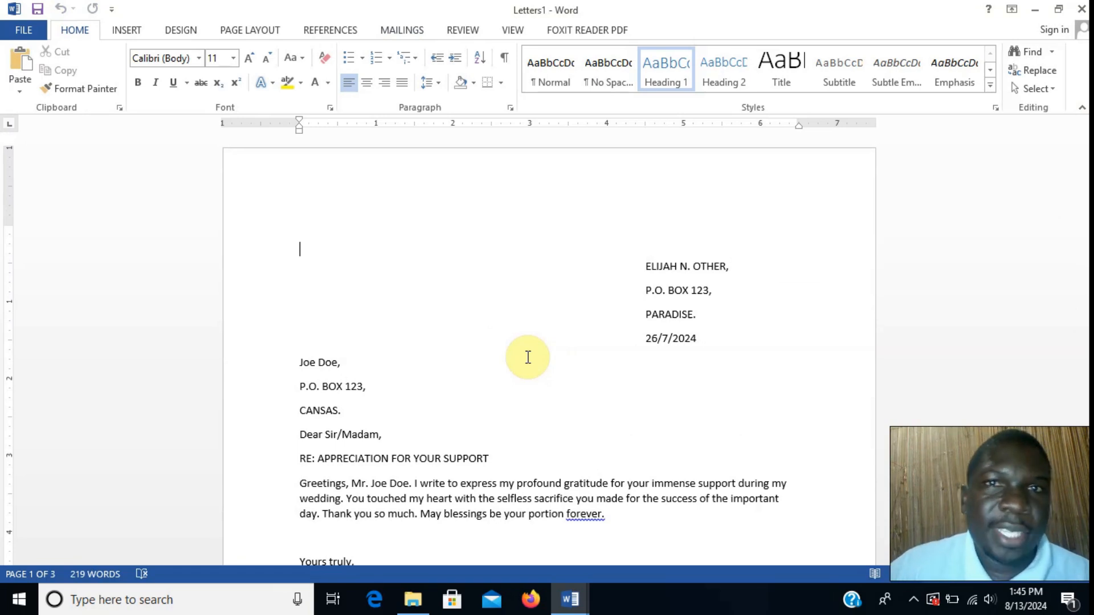
- Switch the merged letters to Outline view, select the whole document and create subdocuments from its Heading 1 sections
{"action": "left_click", "coordinate": [510, 32]}
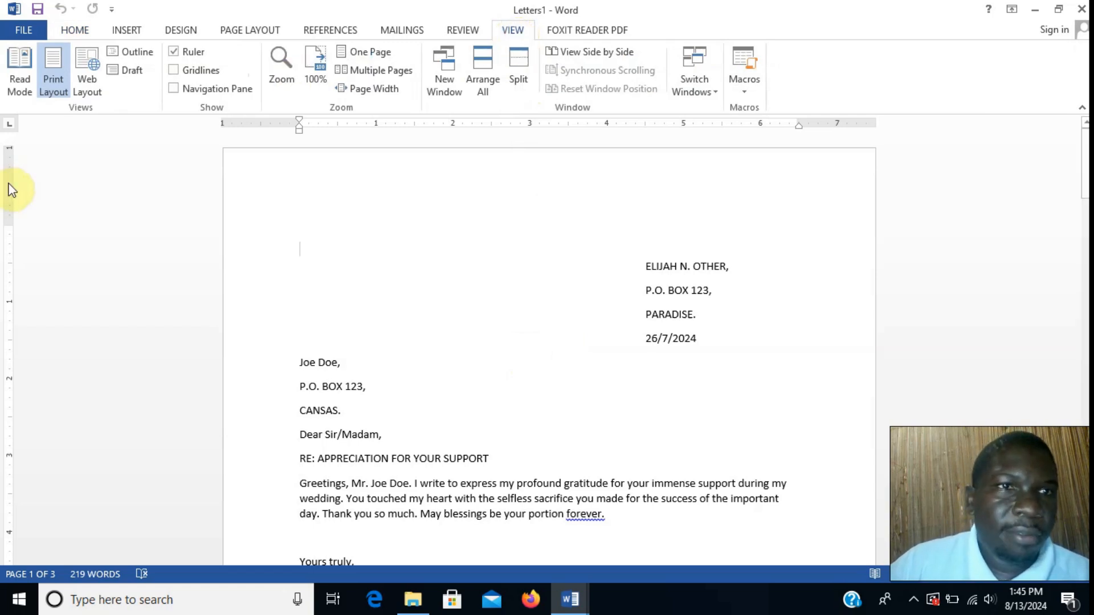
{"action": "left_click", "coordinate": [129, 52]}
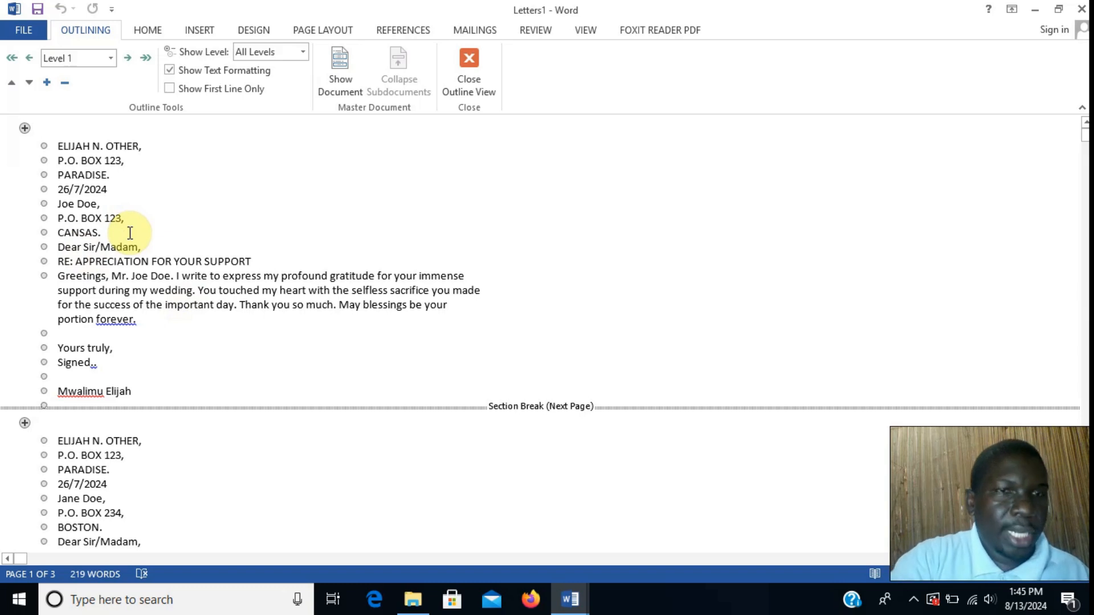
{"action": "key", "text": "ctrl+a"}
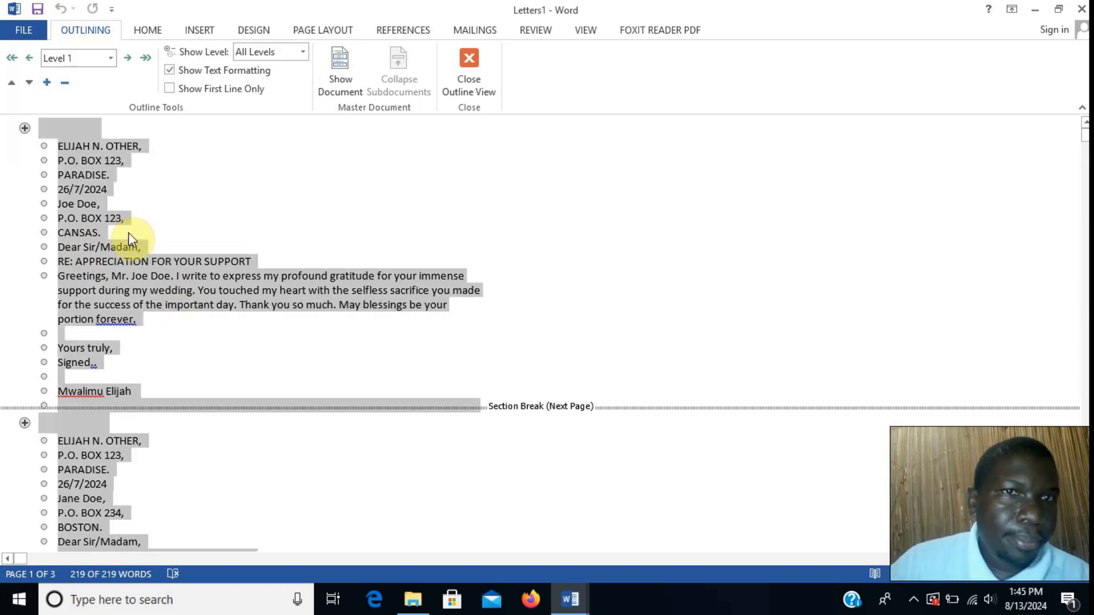
{"action": "left_click", "coordinate": [339, 58]}
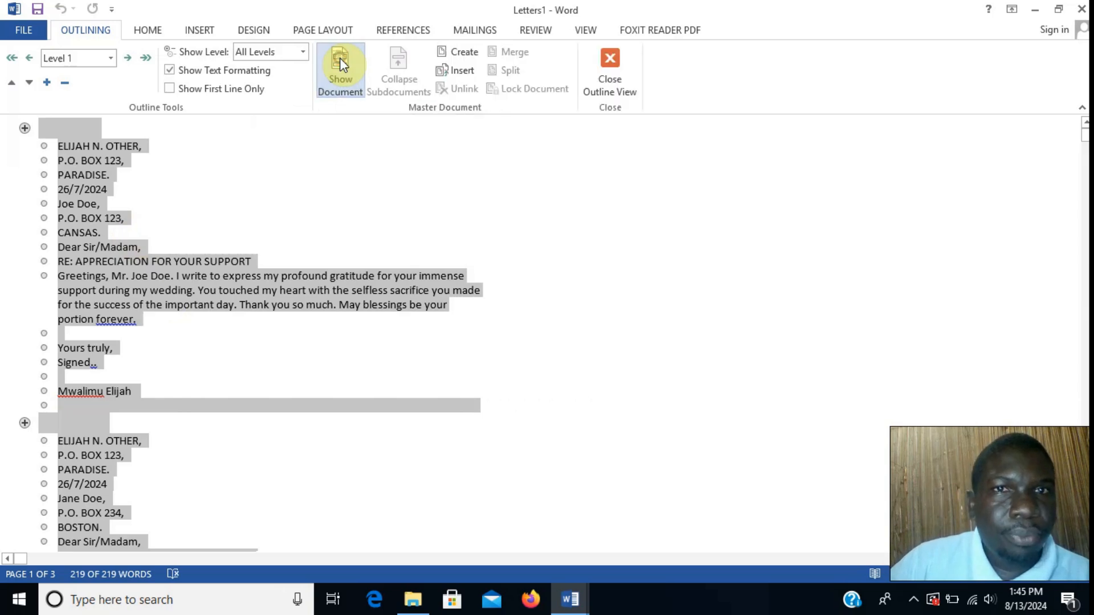
{"action": "left_click", "coordinate": [460, 52]}
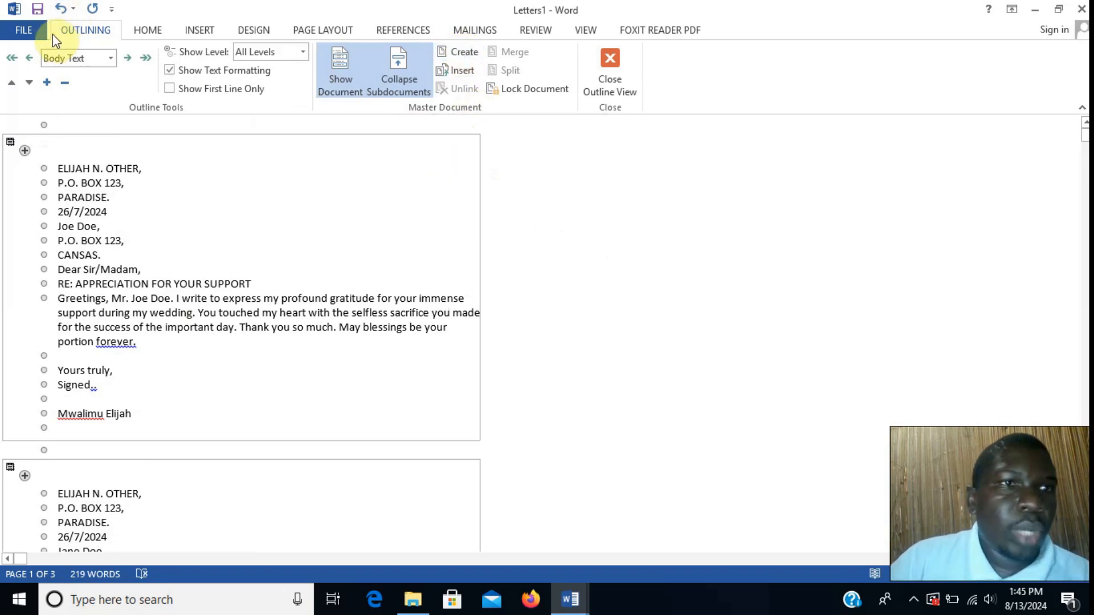
- Save the master document as a Word Document under the suggested file name in the Desktop mail merging folder
{"action": "left_click", "coordinate": [38, 10]}
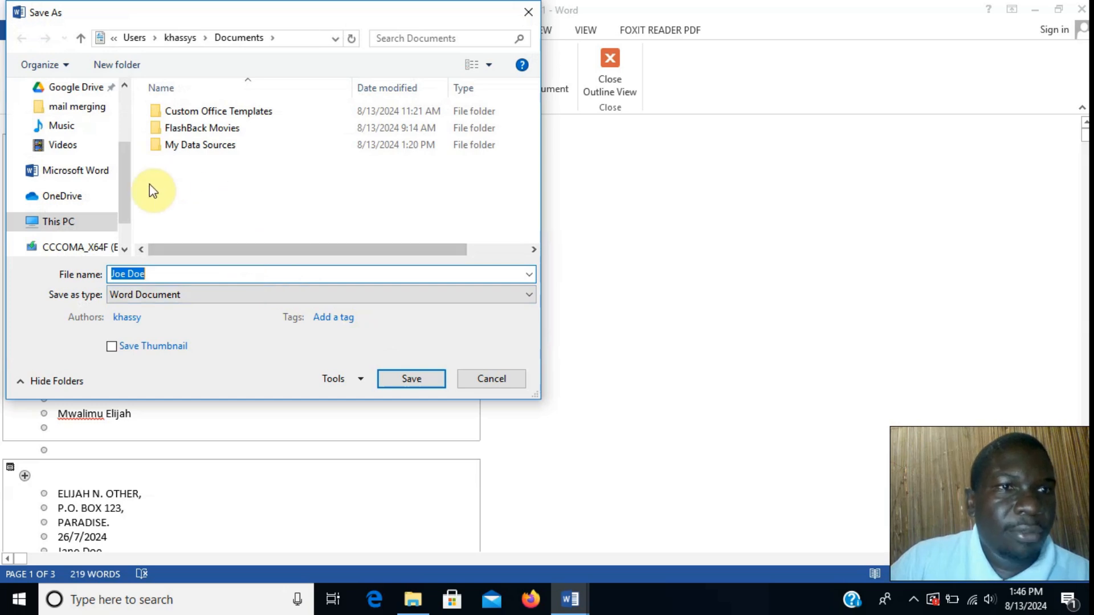
{"action": "left_click_drag", "start_coordinate": [123, 198], "coordinate": [131, 125]}
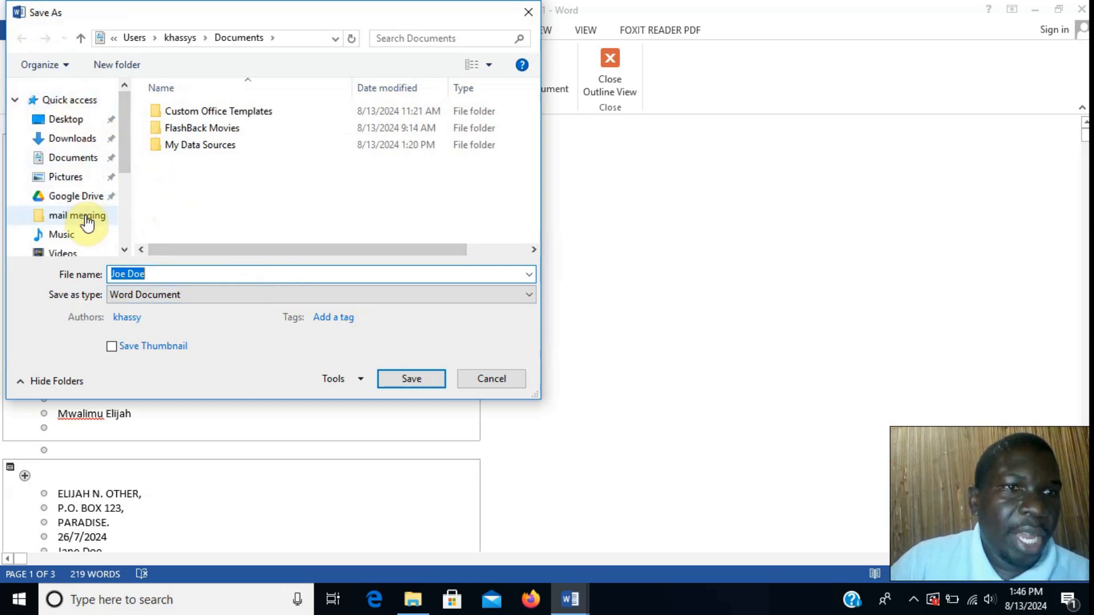
{"action": "left_click", "coordinate": [78, 122]}
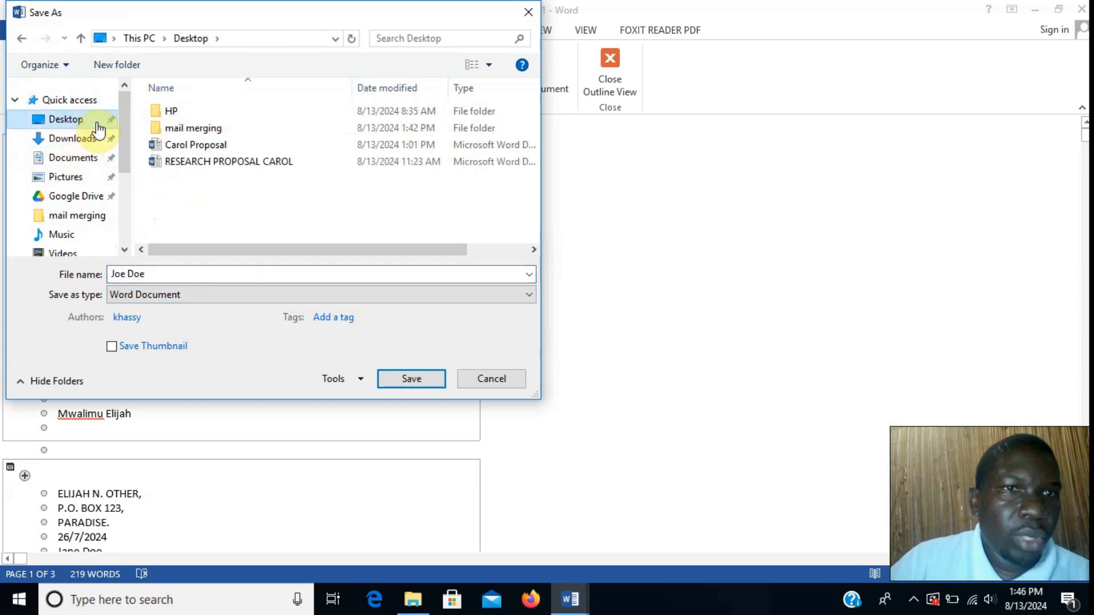
{"action": "double_click", "coordinate": [201, 134]}
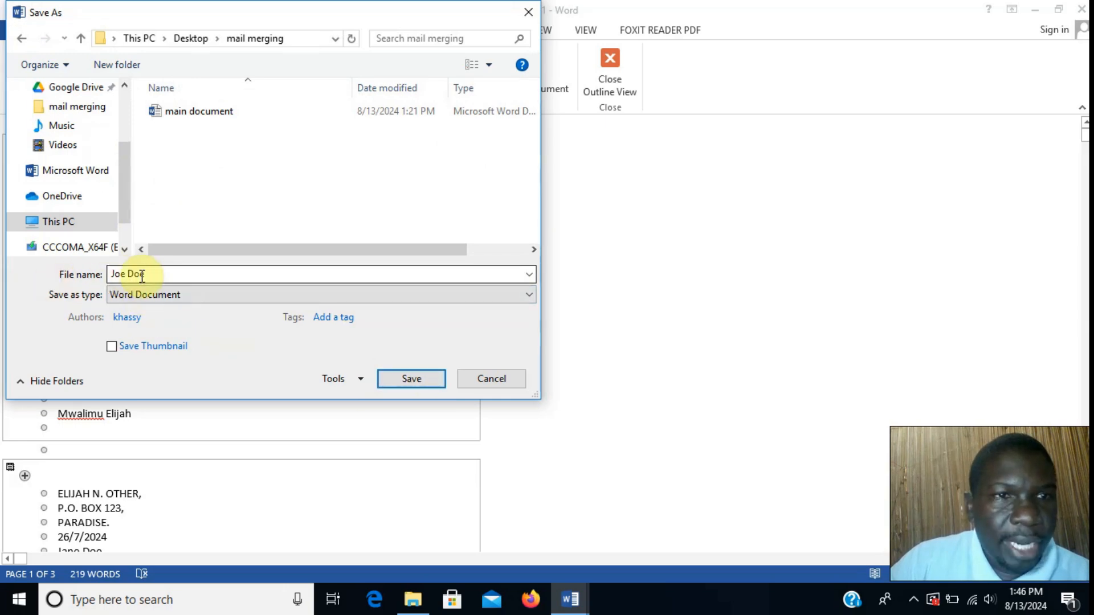
{"action": "left_click", "coordinate": [412, 380]}
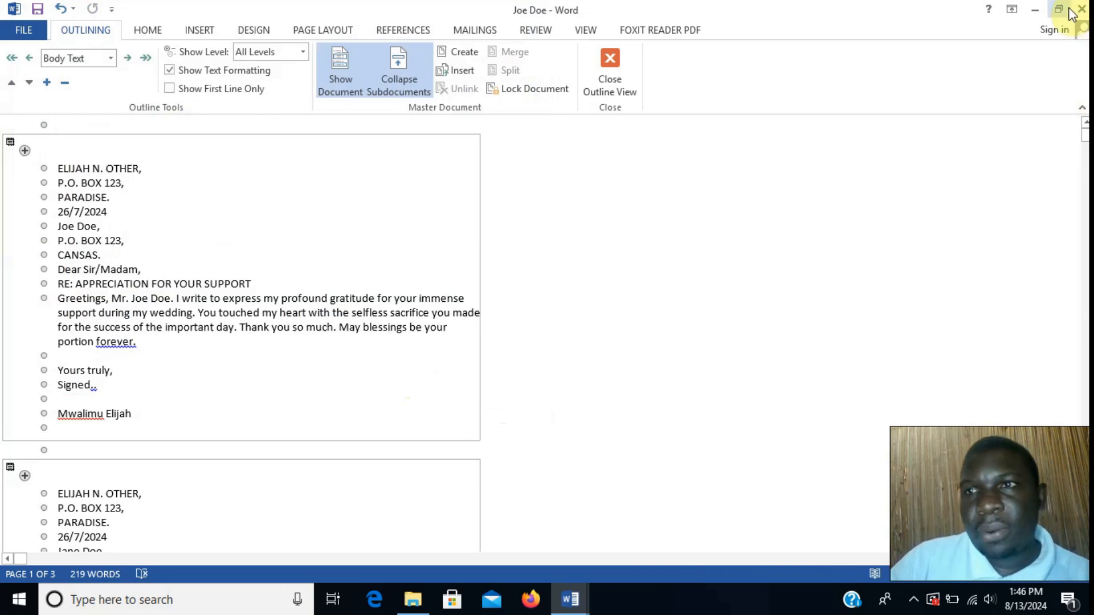
- In File Explorer, open each of the three individual letter files in the mail merging folder, check its recipient details, and close it
{"action": "left_click", "coordinate": [413, 606]}
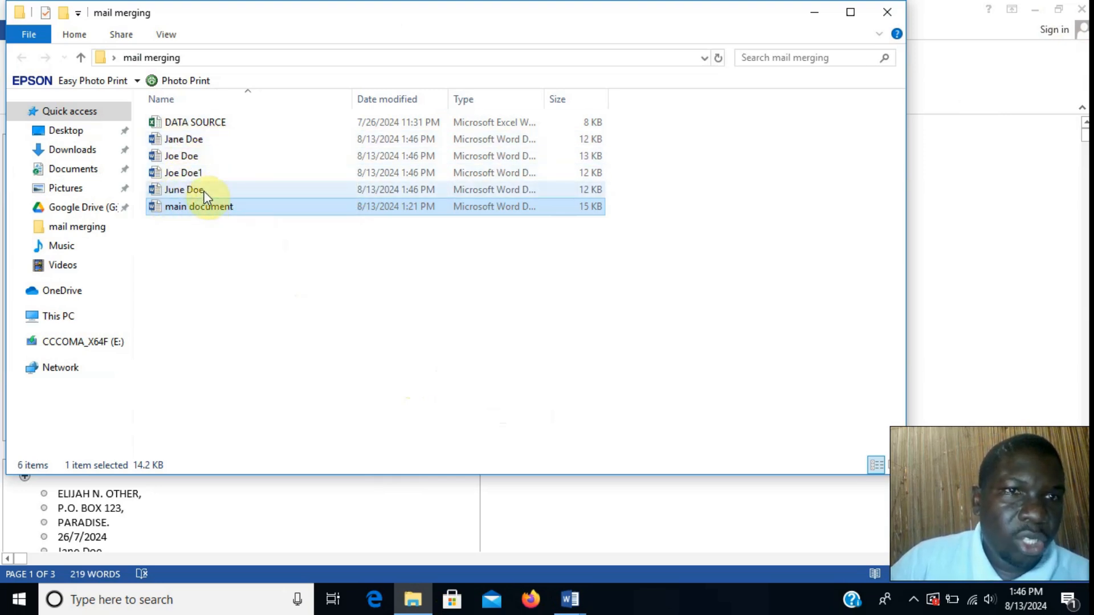
{"action": "double_click", "coordinate": [186, 144]}
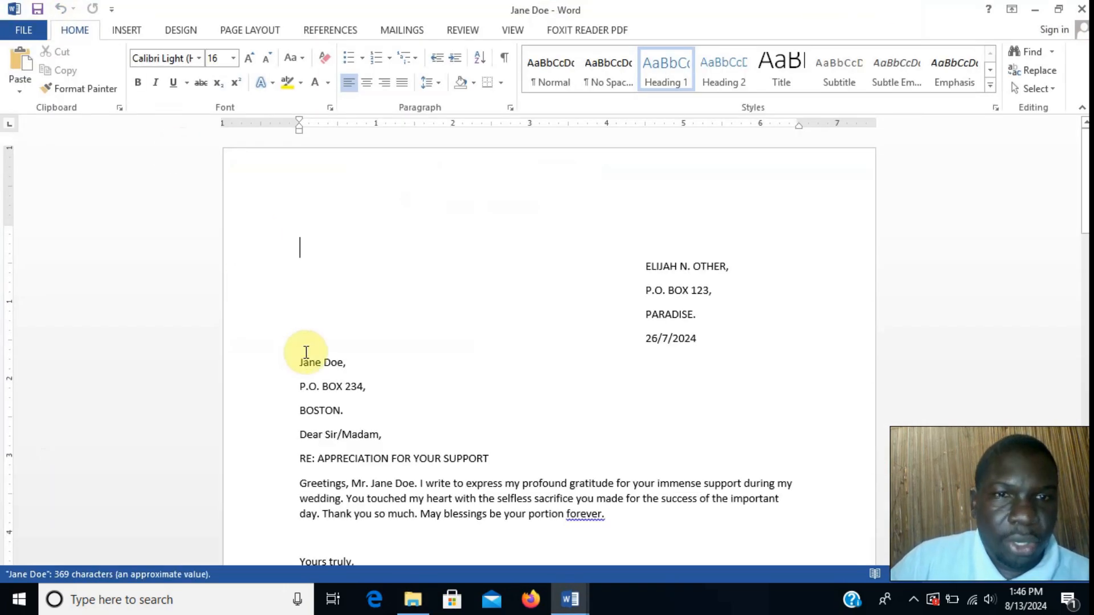
{"action": "left_click", "coordinate": [1081, 8]}
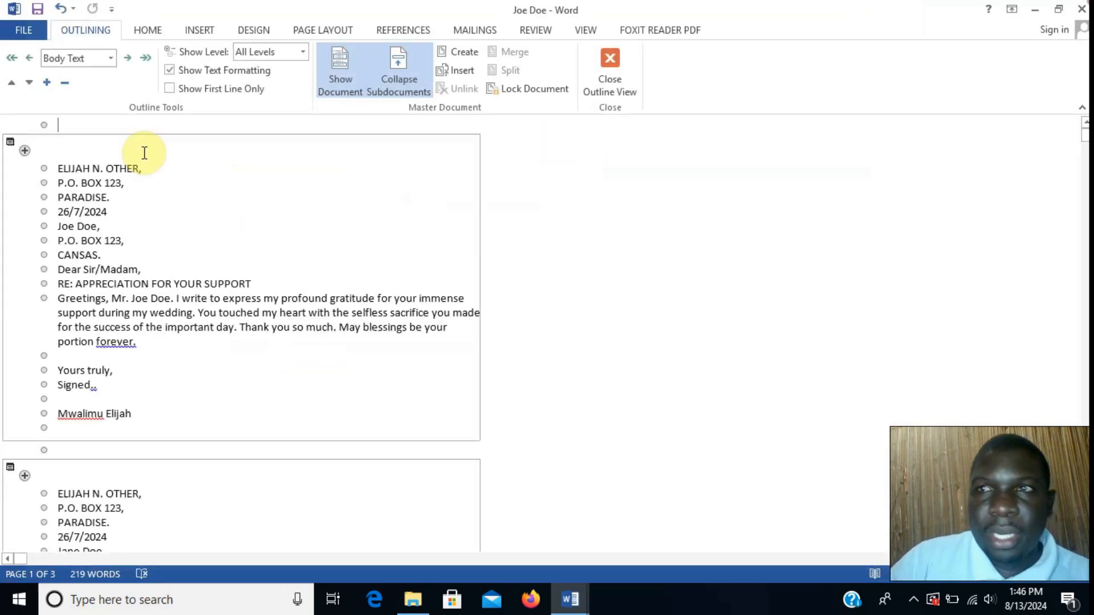
{"action": "left_click", "coordinate": [411, 599]}
{"action": "double_click", "coordinate": [178, 175]}
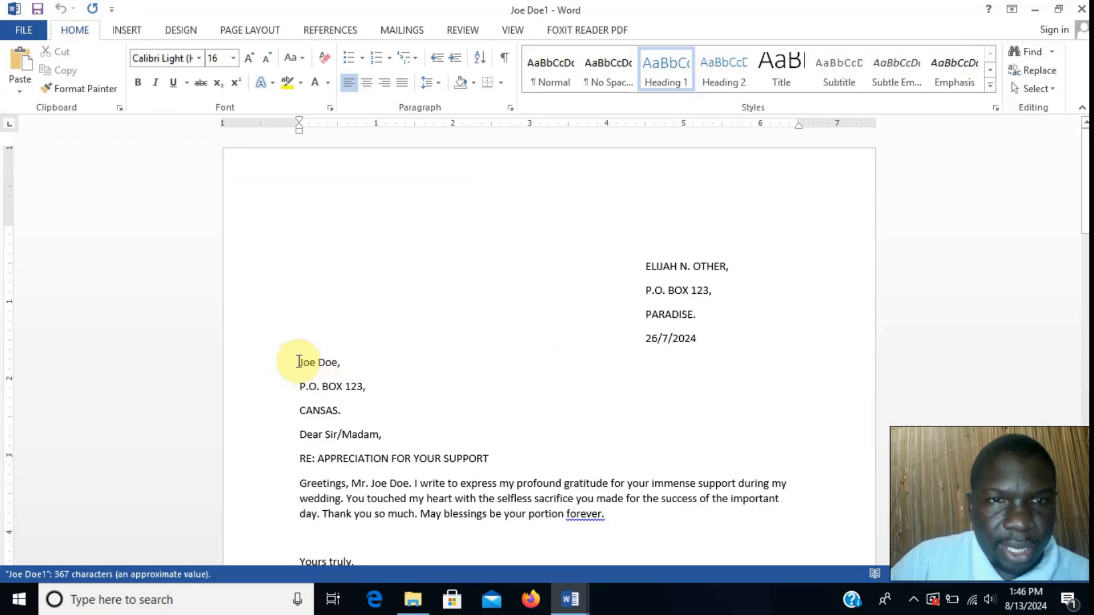
{"action": "left_click", "coordinate": [1081, 8]}
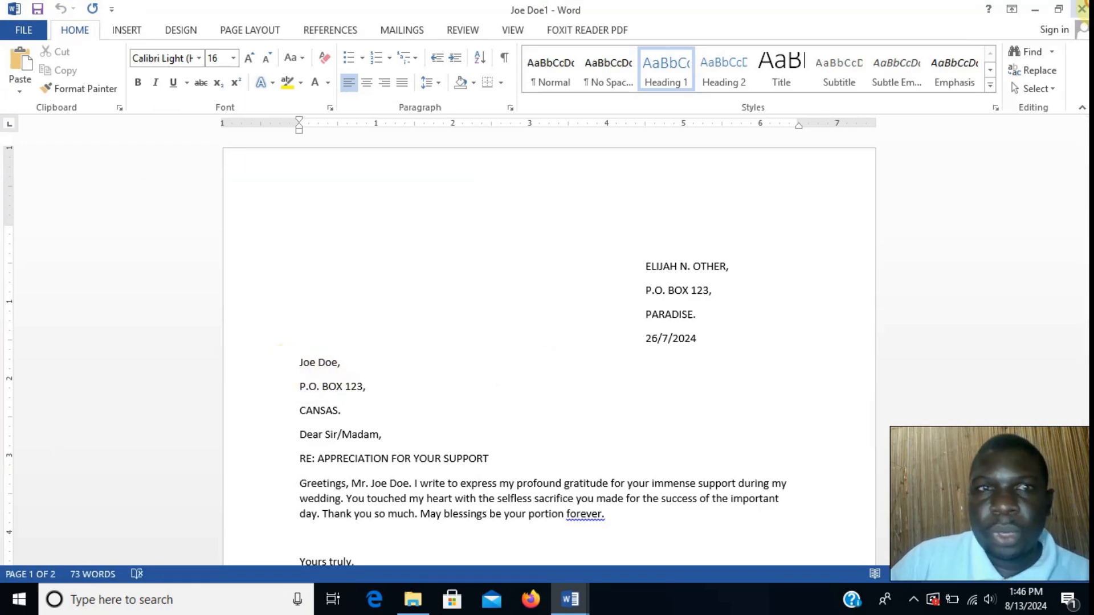
{"action": "left_click", "coordinate": [413, 604]}
{"action": "left_click", "coordinate": [189, 191]}
{"action": "double_click", "coordinate": [189, 190]}
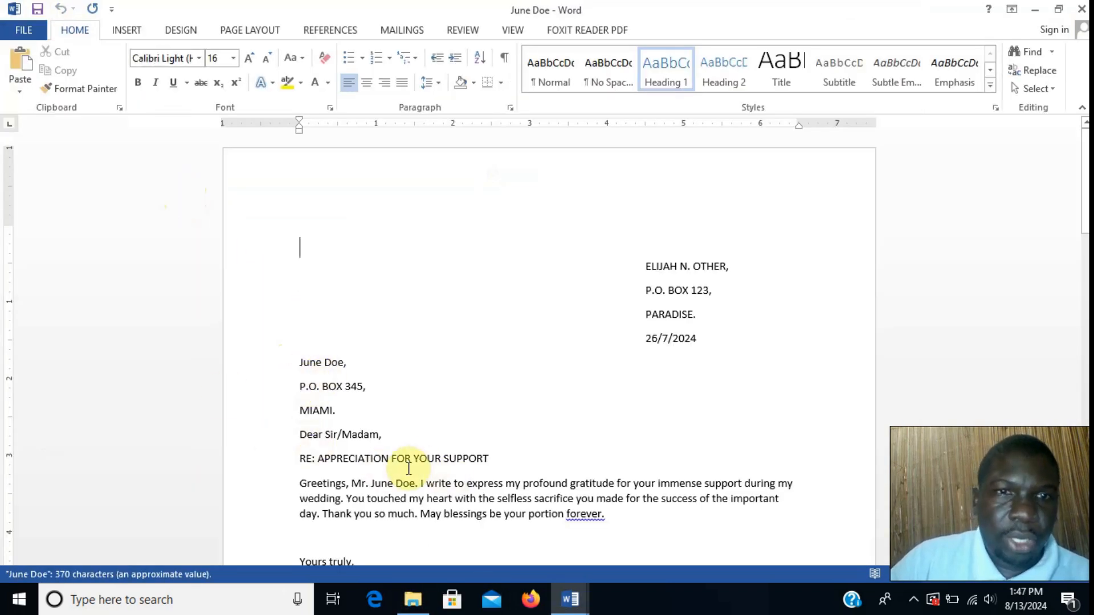
{"action": "left_click", "coordinate": [1081, 9]}
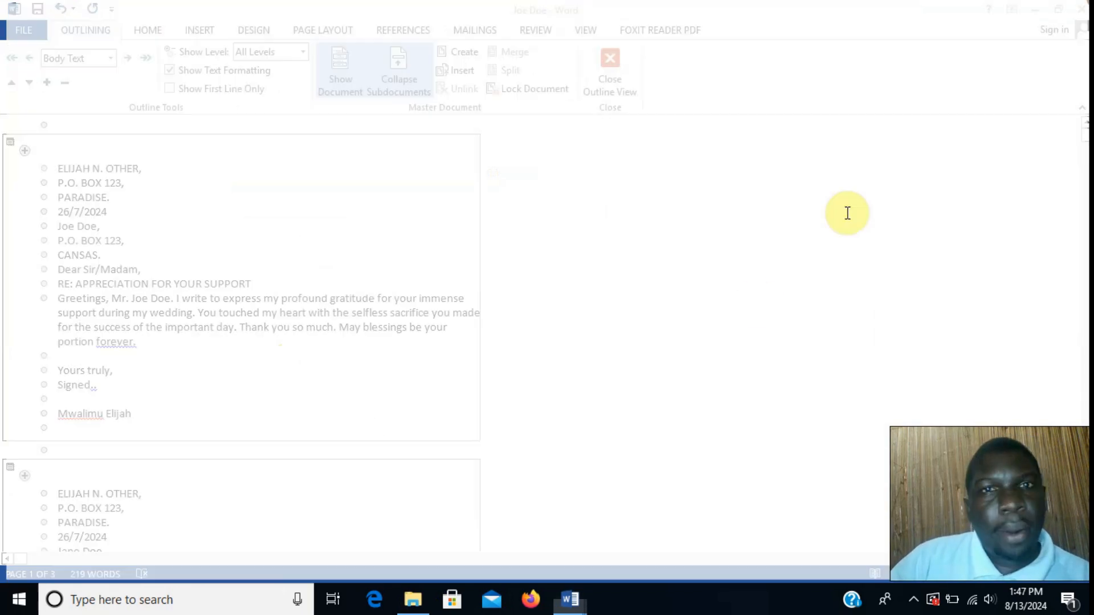